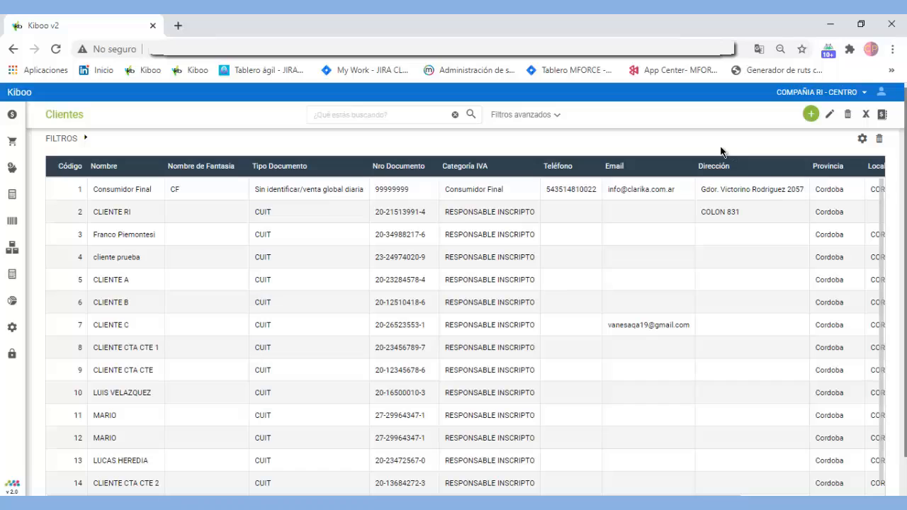
# Search the client list for "AA C" and open the AA CLIENTE record.
pyautogui.click(326, 117)
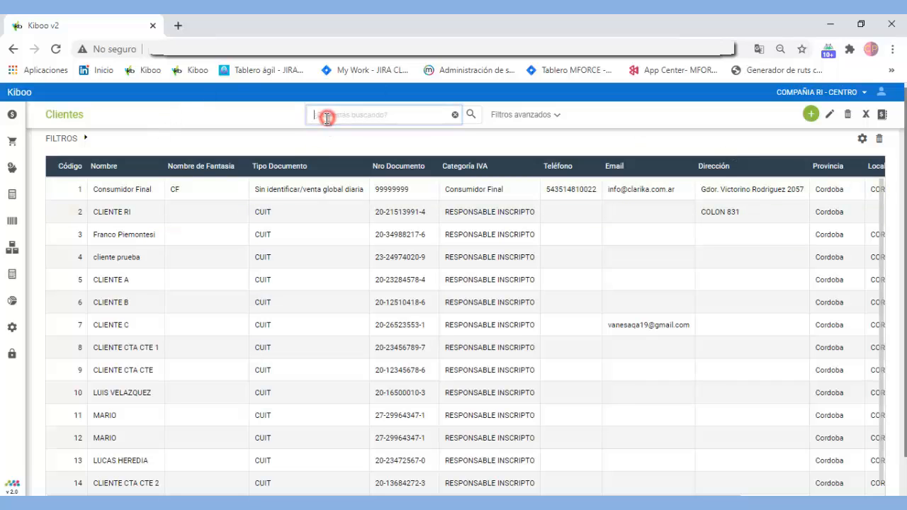
pyautogui.write('AA C')
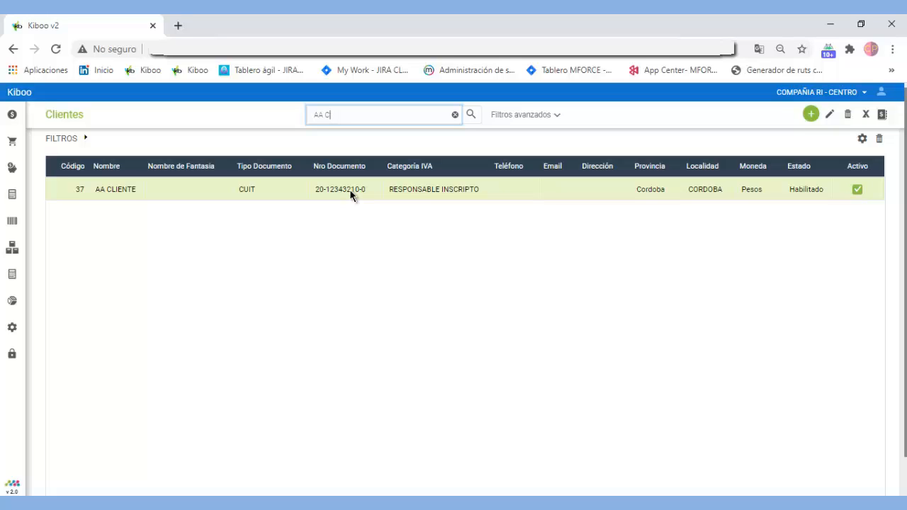
pyautogui.doubleClick(348, 190)
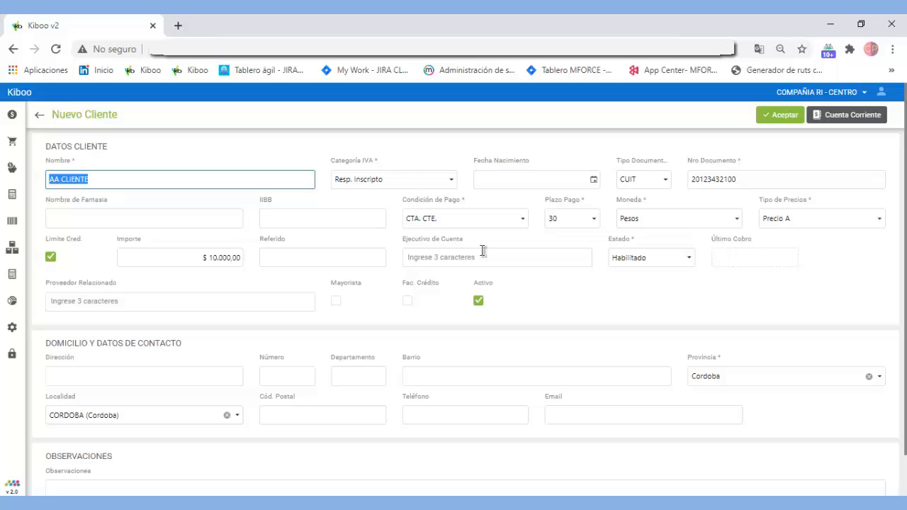
# Check the Plazo Pago options in the client record, leaving 30 selected, and accept the record.
pyautogui.click(593, 221)
pyautogui.click(592, 224)
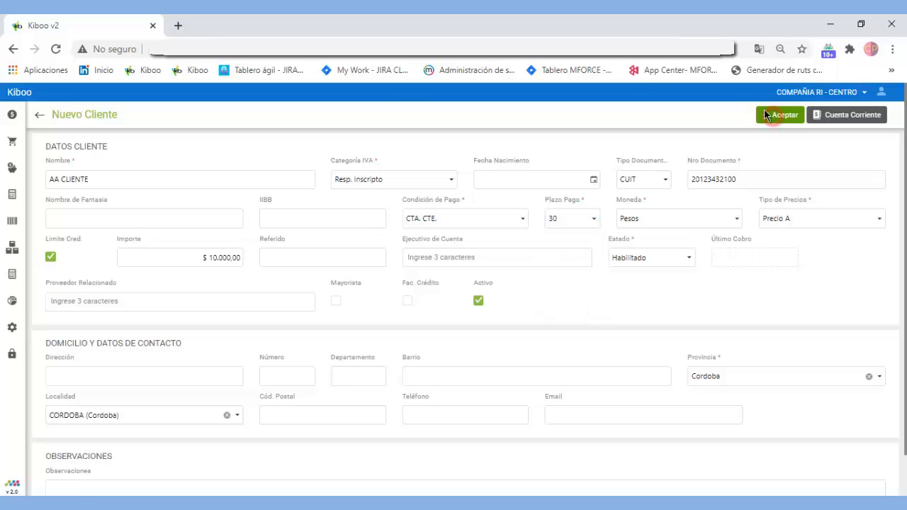
pyautogui.click(780, 115)
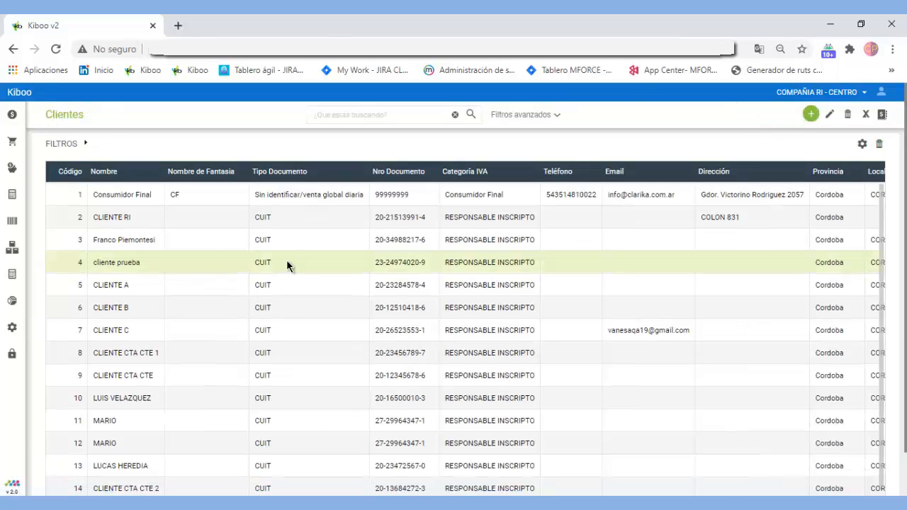
# Create a new sales invoice (Factura) and set its client to AA CLIENTE.
pyautogui.click(14, 116)
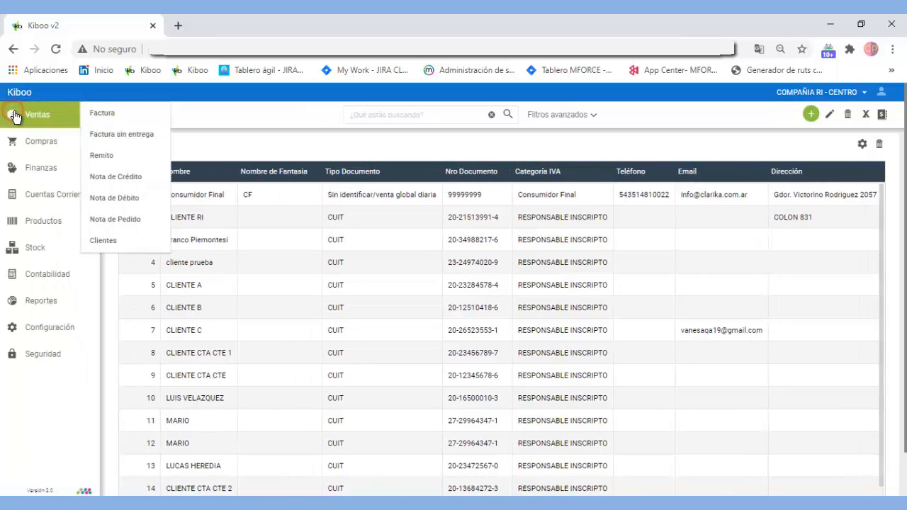
pyautogui.click(103, 114)
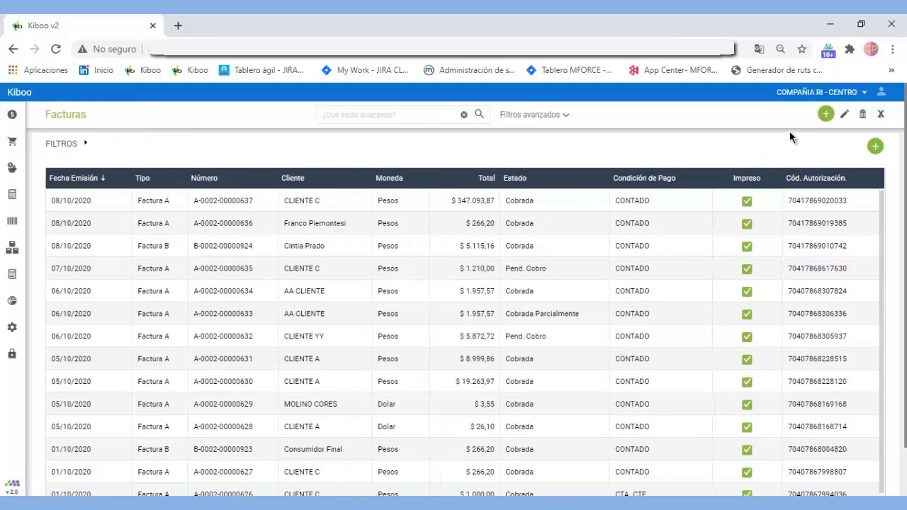
pyautogui.click(826, 115)
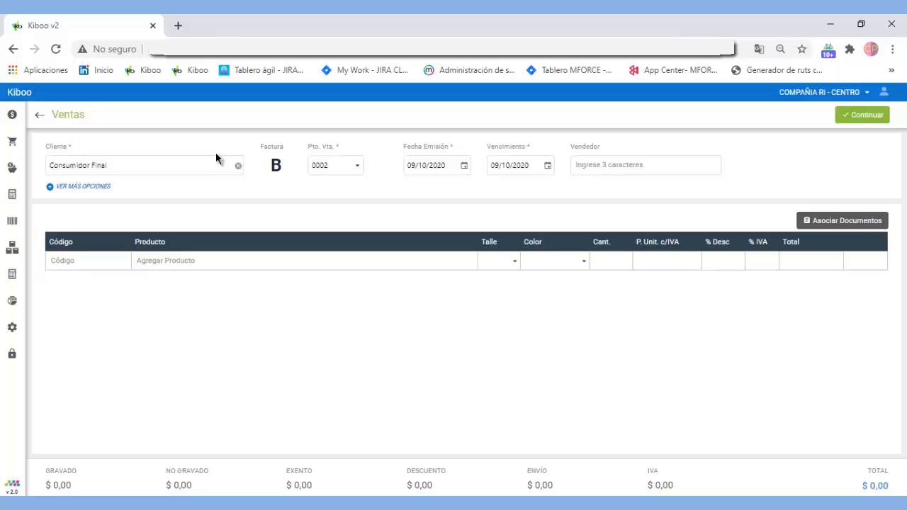
pyautogui.click(238, 166)
pyautogui.write('AA CLI')
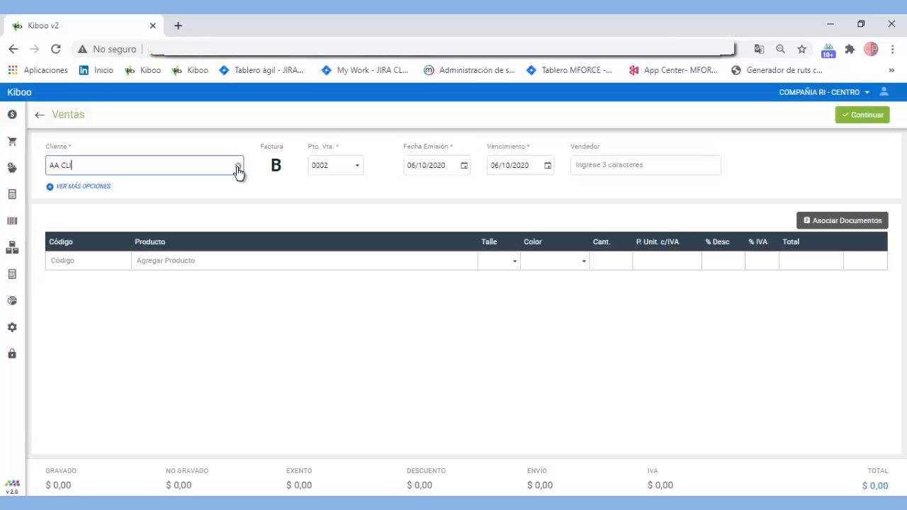
pyautogui.click(170, 184)
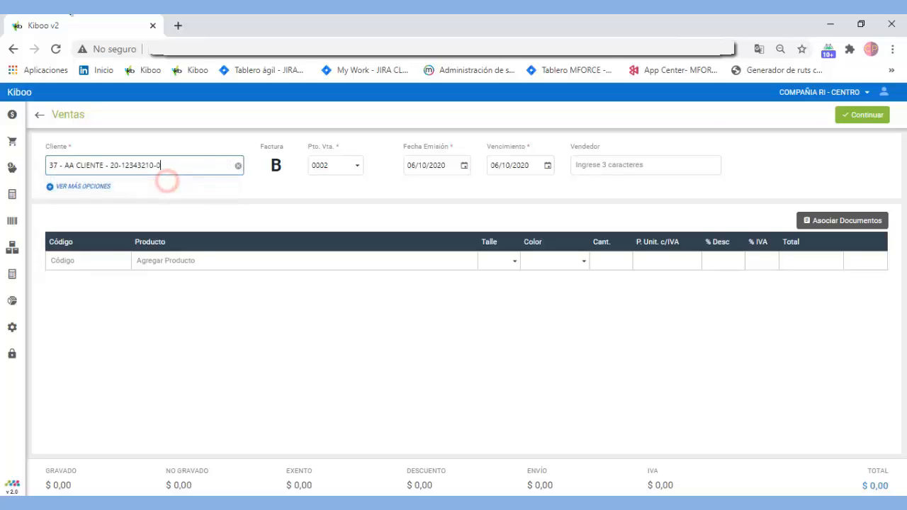
# Add one unit of PRODUCTO SIMPLE 10,5 as an invoice line and confirm the line.
pyautogui.click(200, 263)
pyautogui.write('PR')
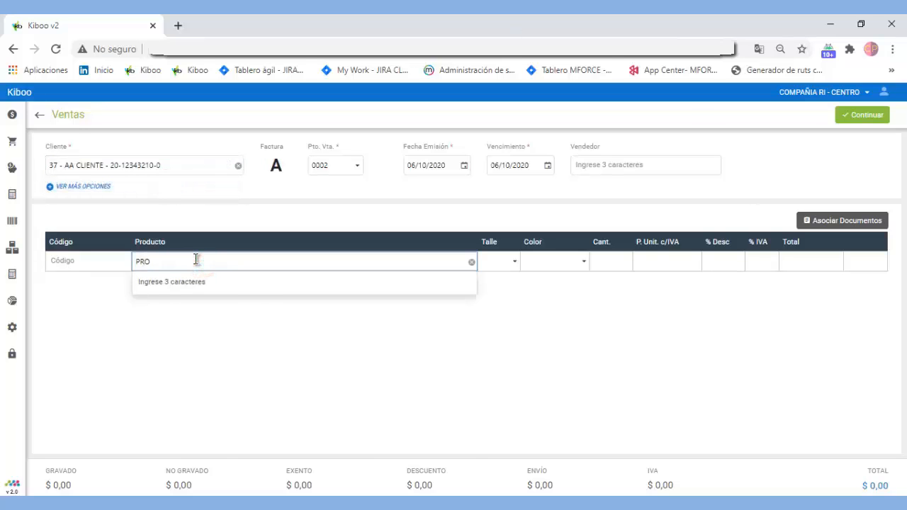
pyautogui.write('O')
pyautogui.click(204, 290)
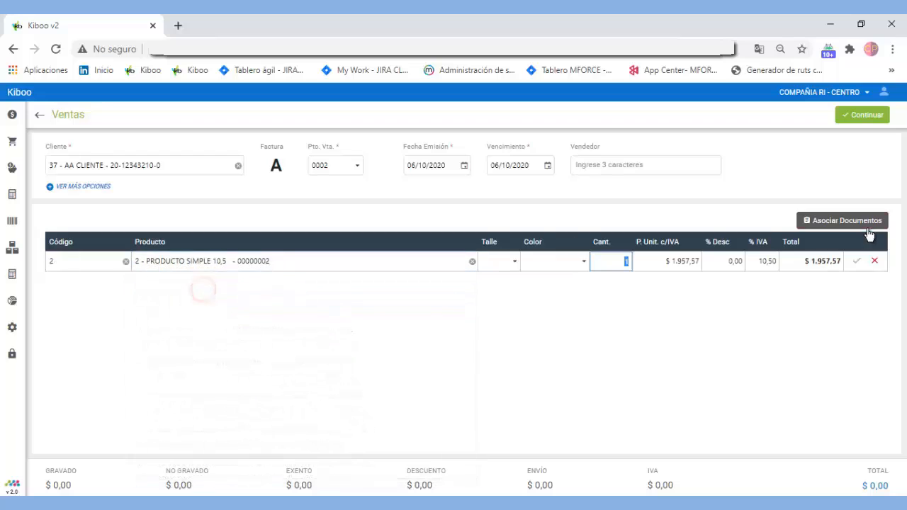
pyautogui.click(857, 261)
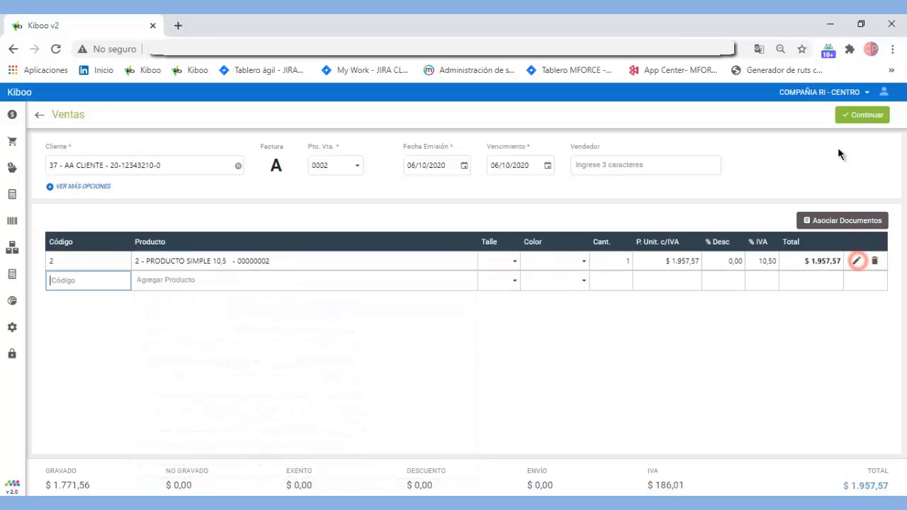
# Continue to the payment methods and add the full invoice amount as a CTA CTE payment with the 30 (0%) condition.
pyautogui.click(864, 119)
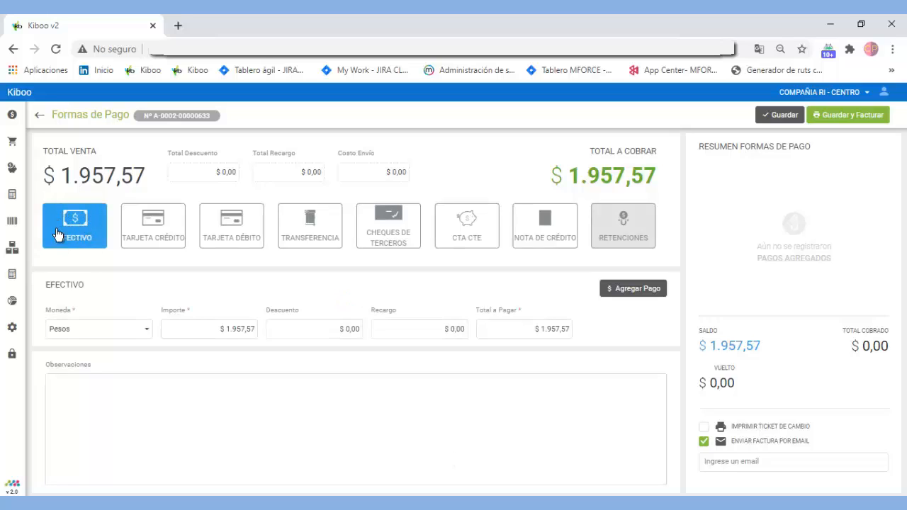
pyautogui.click(459, 231)
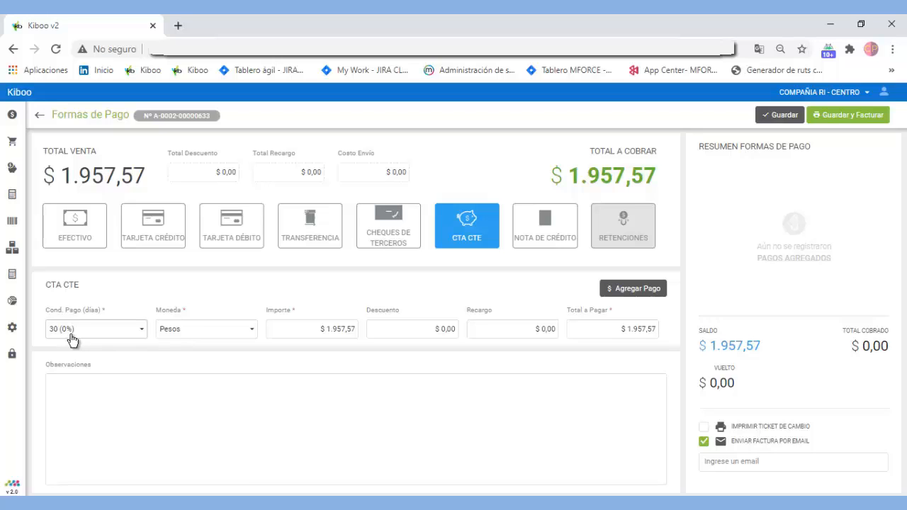
pyautogui.click(349, 330)
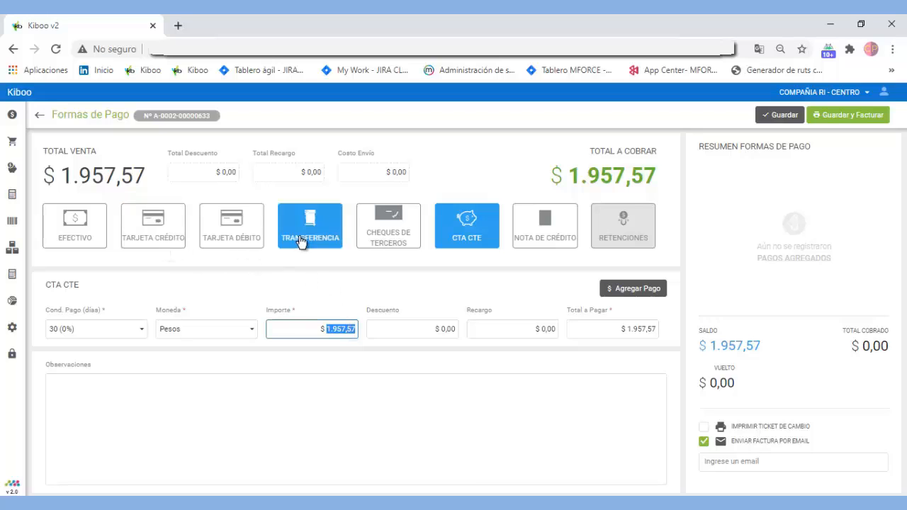
pyautogui.click(642, 294)
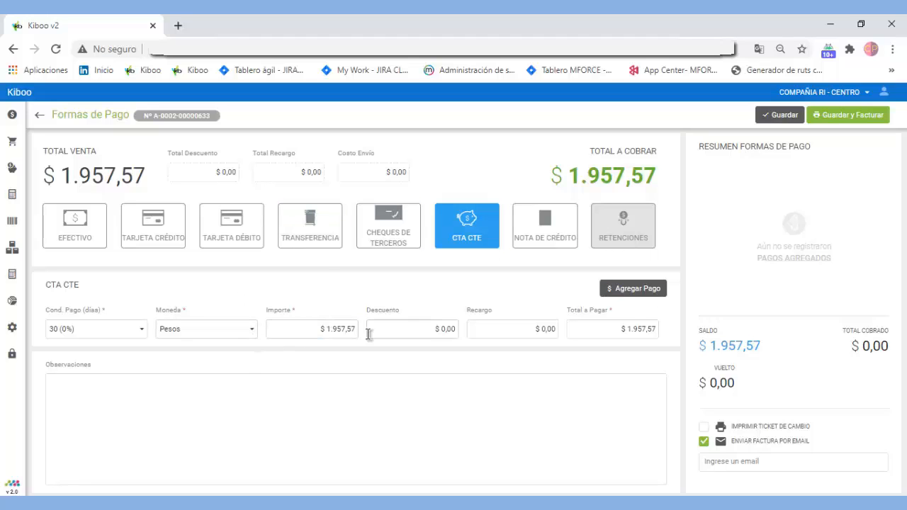
pyautogui.click(646, 290)
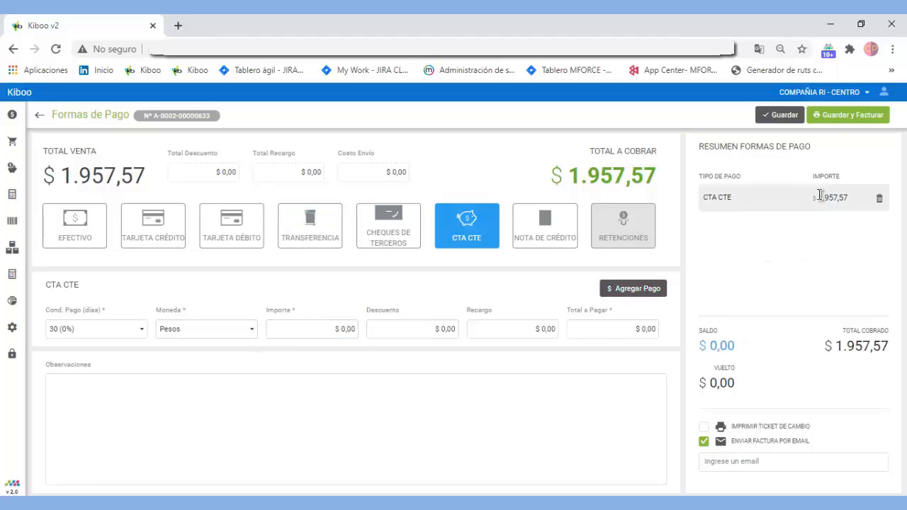
# Turn off sending the invoice by email, save and issue the invoice, and review the generated PDF.
pyautogui.click(828, 114)
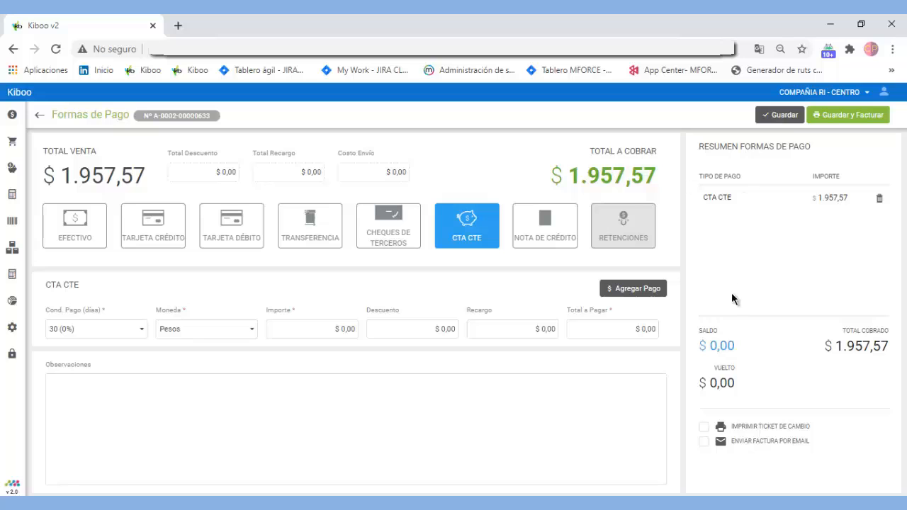
pyautogui.click(828, 117)
pyautogui.scroll(-2, 450, 379)
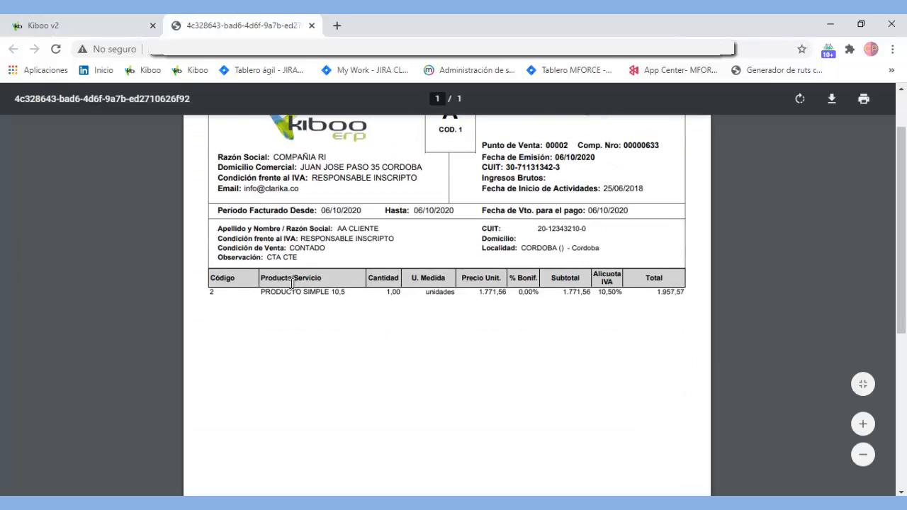
pyautogui.scroll(-3, 479, 366)
pyautogui.scroll(4, 474, 363)
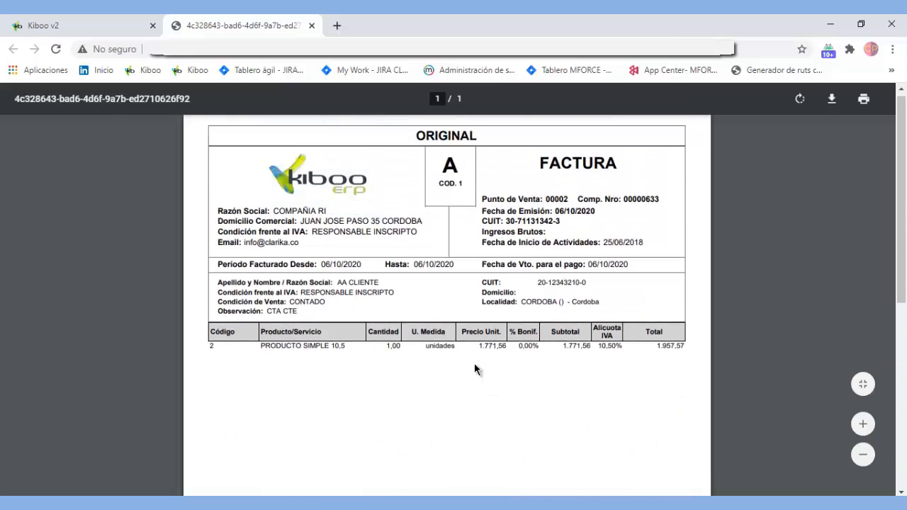
# Return to Kiboo and look up AA CLIENTE in the clients' current accounts.
pyautogui.click(129, 28)
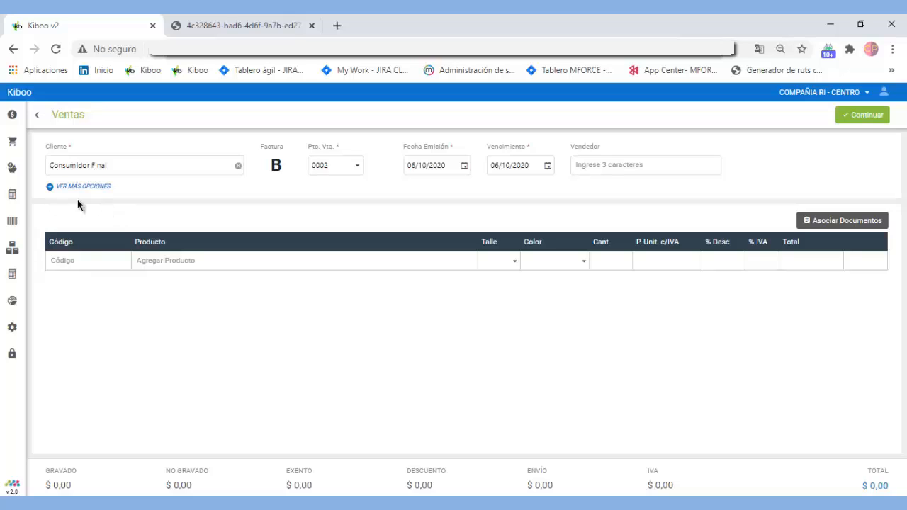
pyautogui.moveTo(13, 197)
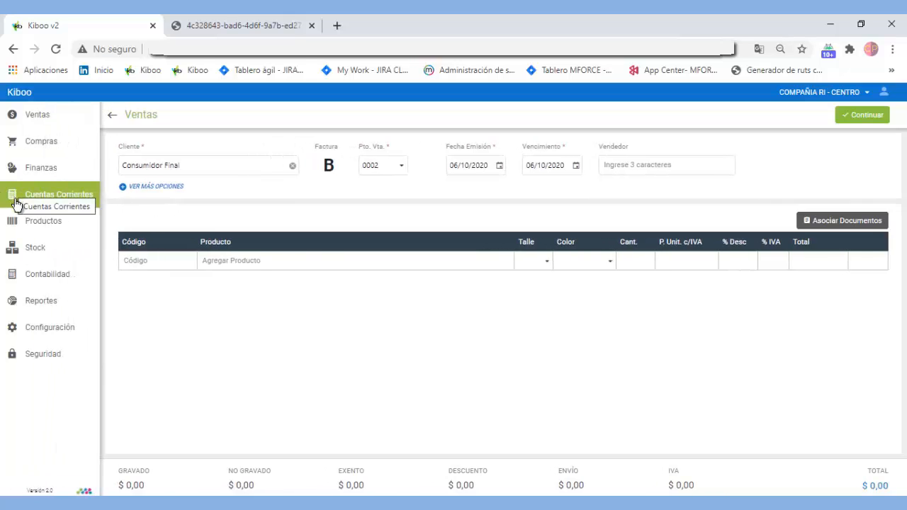
pyautogui.click(32, 197)
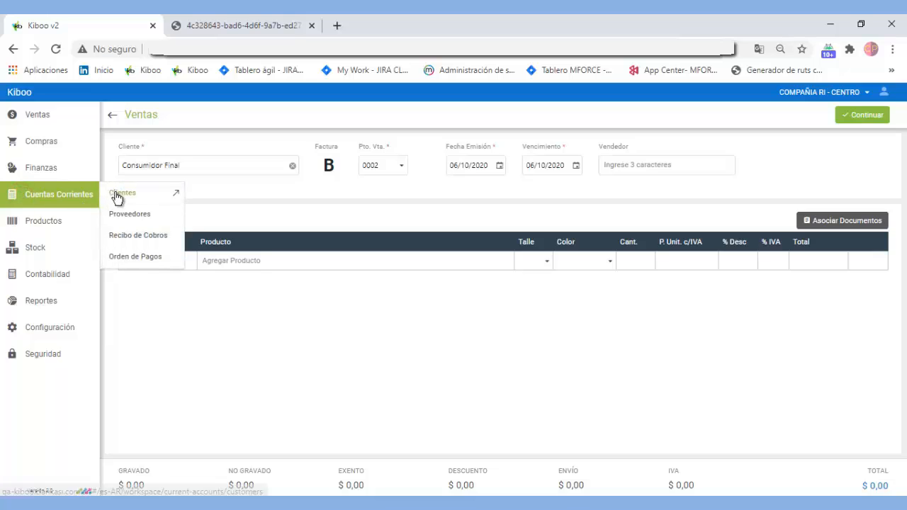
pyautogui.click(118, 196)
pyautogui.click(170, 166)
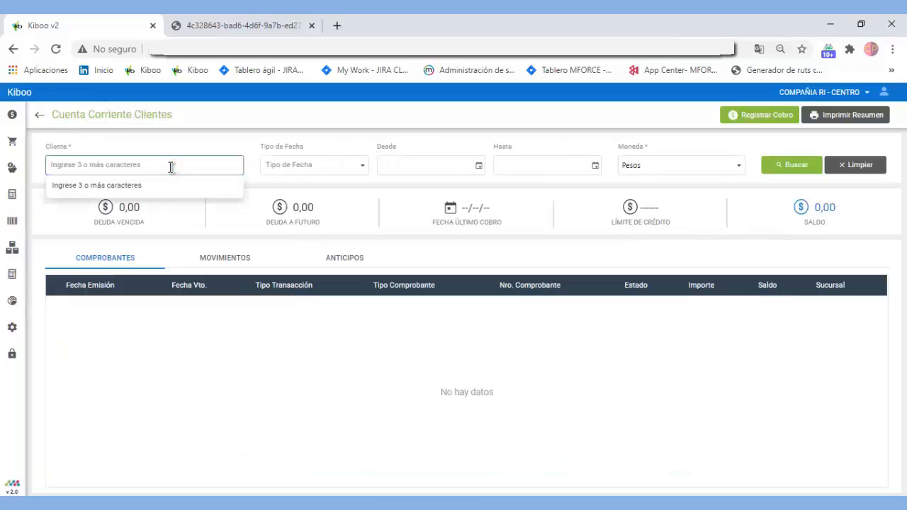
pyautogui.write('AA CLIE')
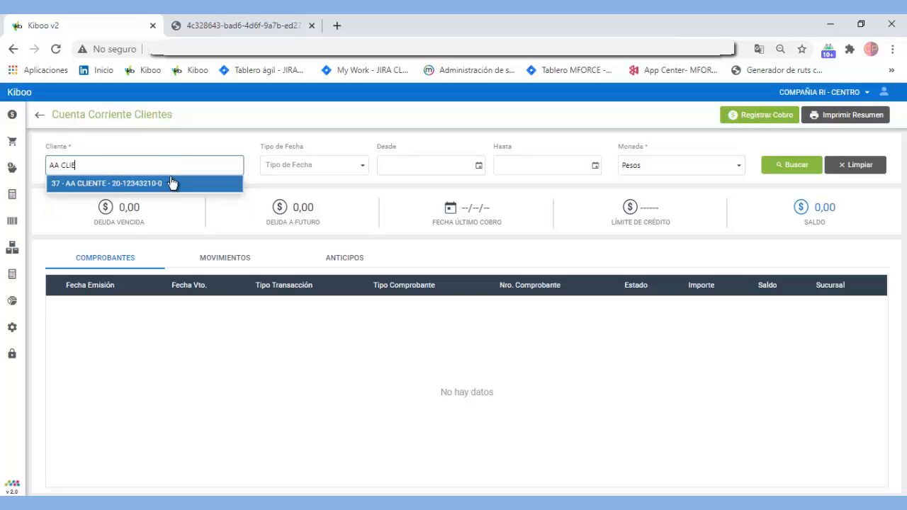
pyautogui.click(172, 182)
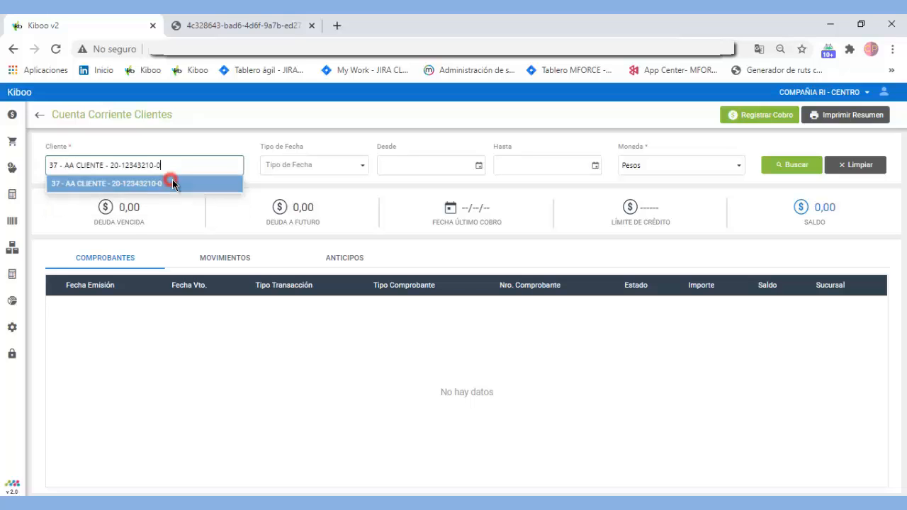
pyautogui.click(788, 166)
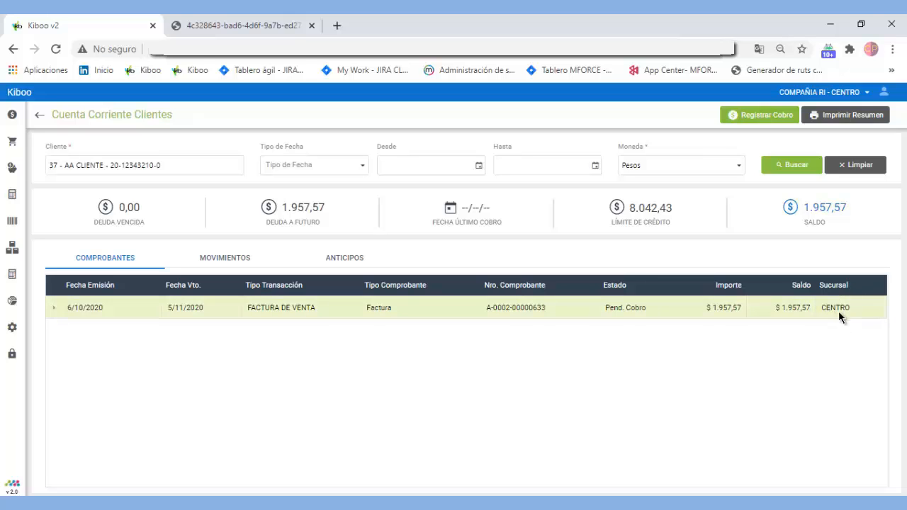
# Review the account's movements and advances, and return to its vouchers (Comprobantes).
pyautogui.click(223, 263)
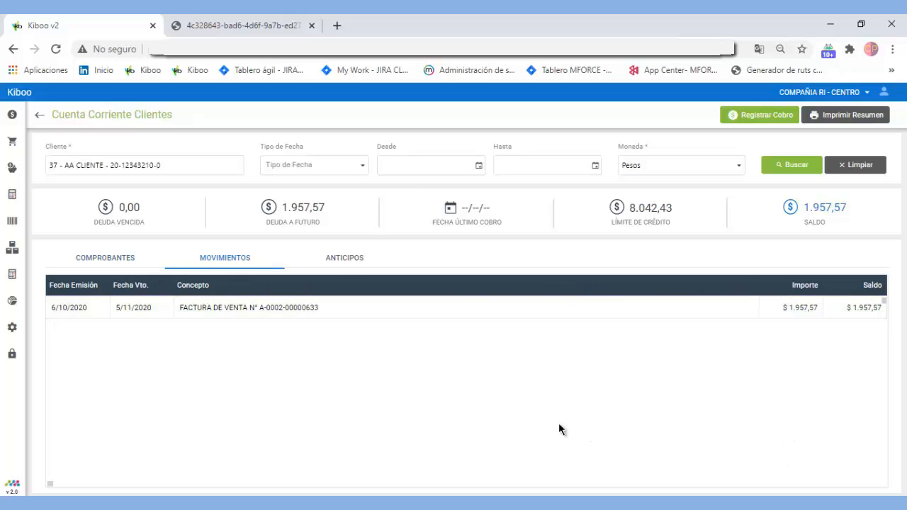
pyautogui.click(345, 262)
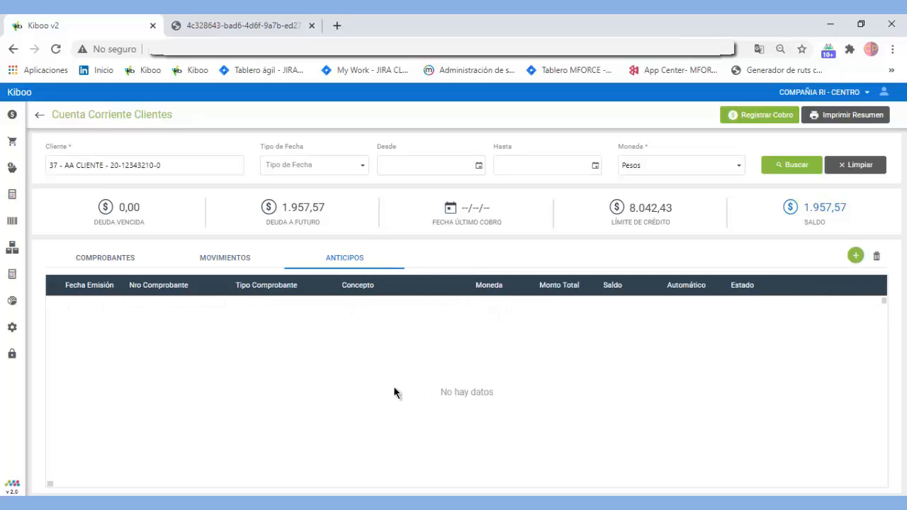
pyautogui.click(121, 261)
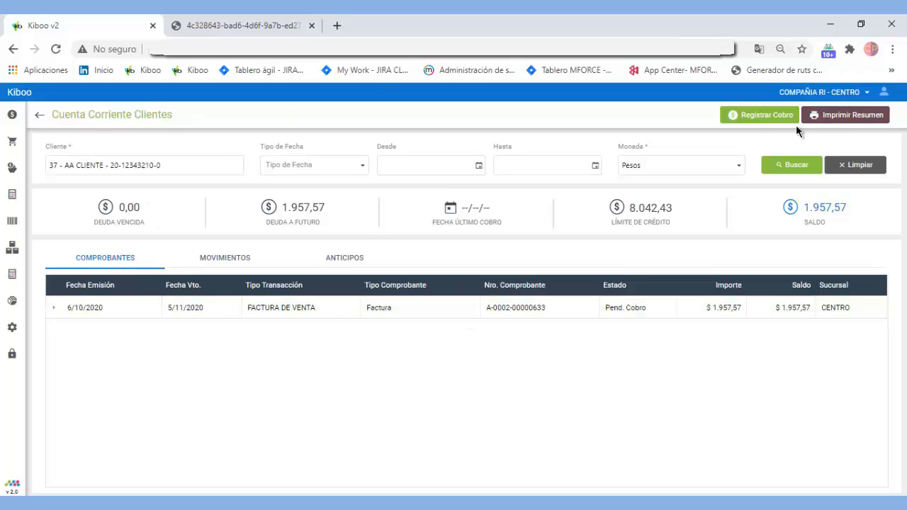
# Start registering a collection of $ 500 for AA CLIENTE and calculate its allocation to the outstanding invoice.
pyautogui.click(754, 117)
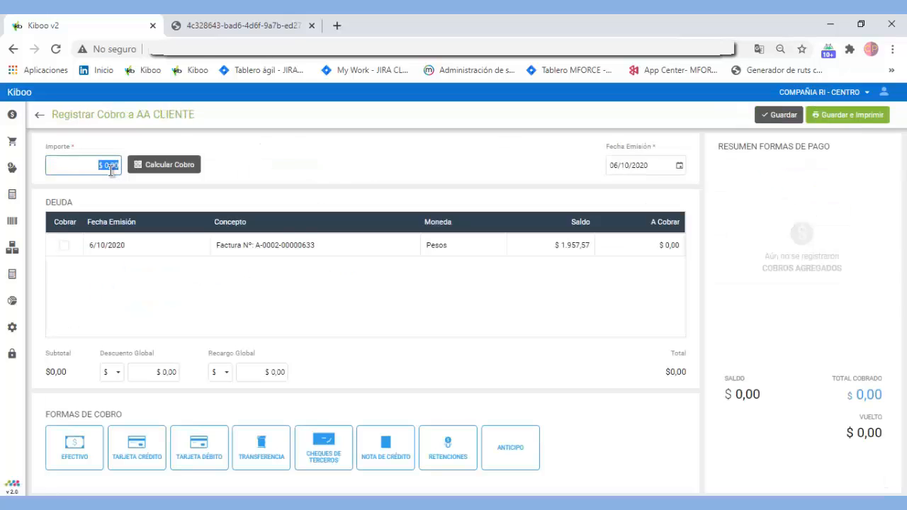
pyautogui.write('500')
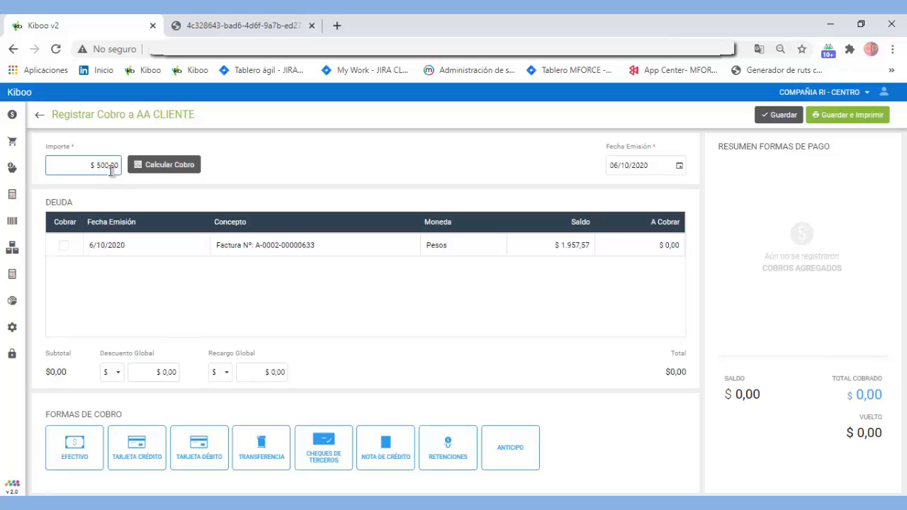
pyautogui.click(163, 173)
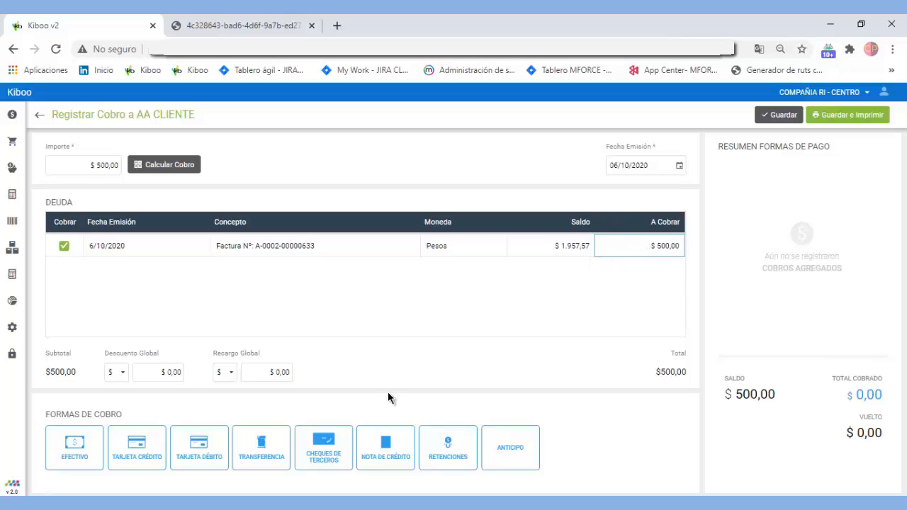
# Check the unit options available for the collection's global discount (Descuento Global) and global surcharge (Recargo Global).
pyautogui.click(123, 373)
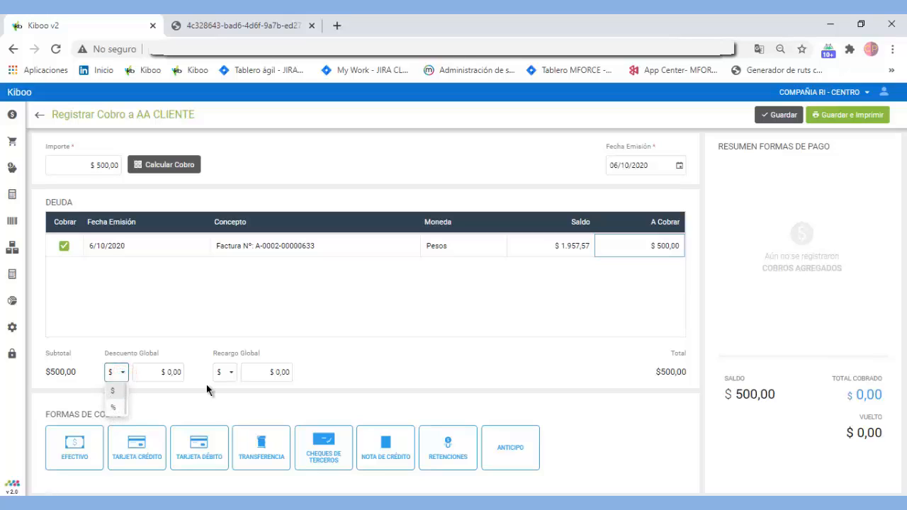
pyautogui.click(232, 375)
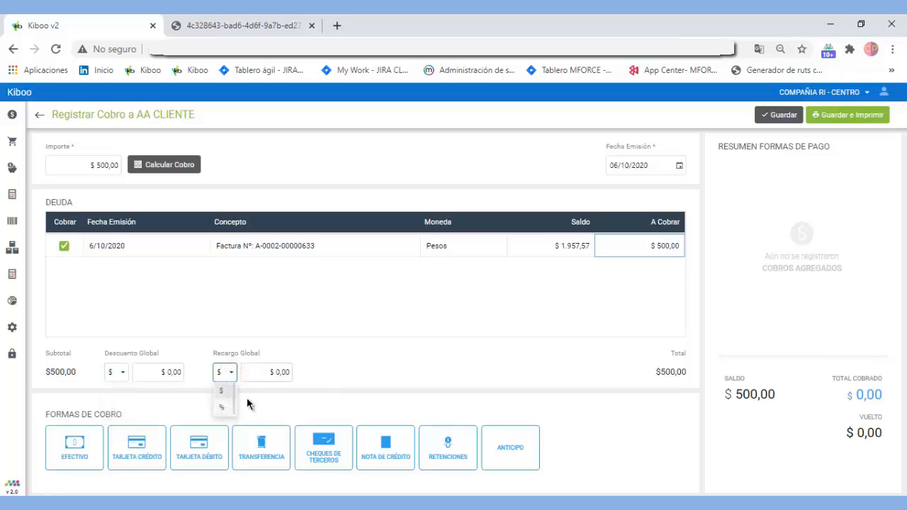
pyautogui.click(389, 377)
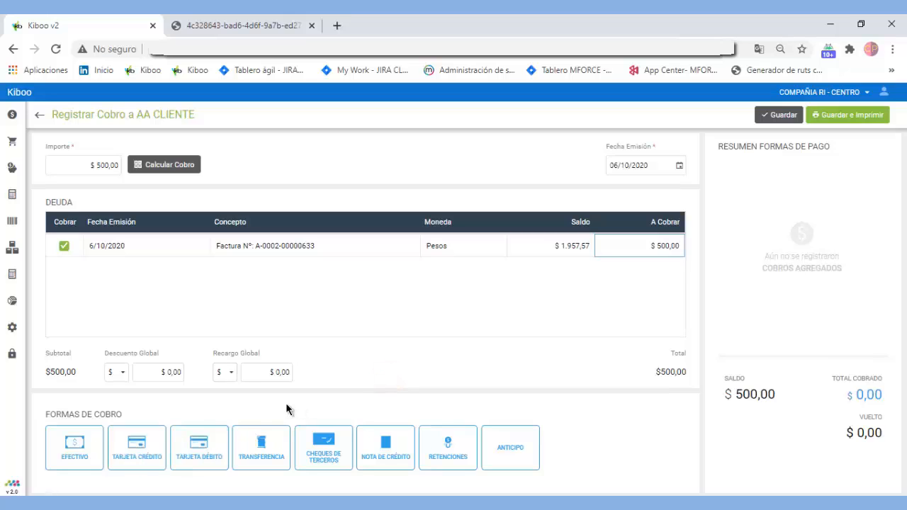
# Add a bank transfer payment of $ 300 to the collection, using the BANCO MACRO S.A. account in Pesos.
pyautogui.click(265, 447)
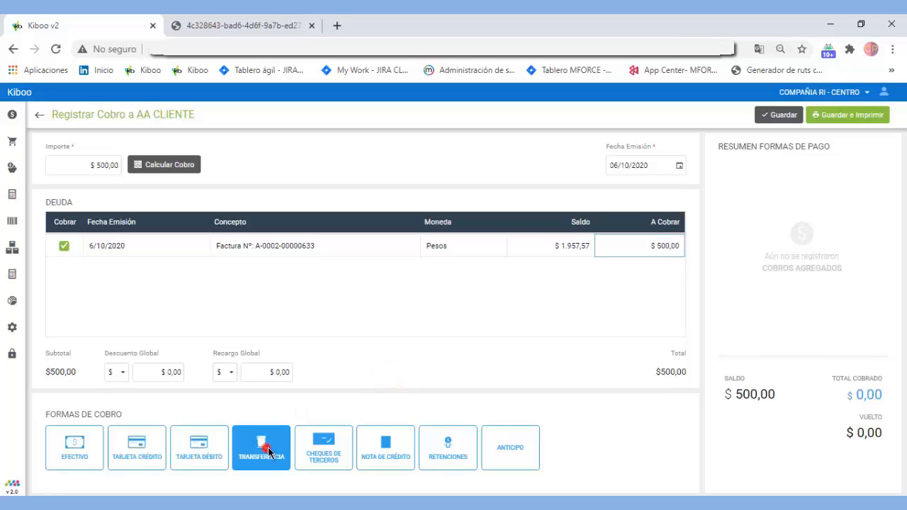
pyautogui.click(142, 460)
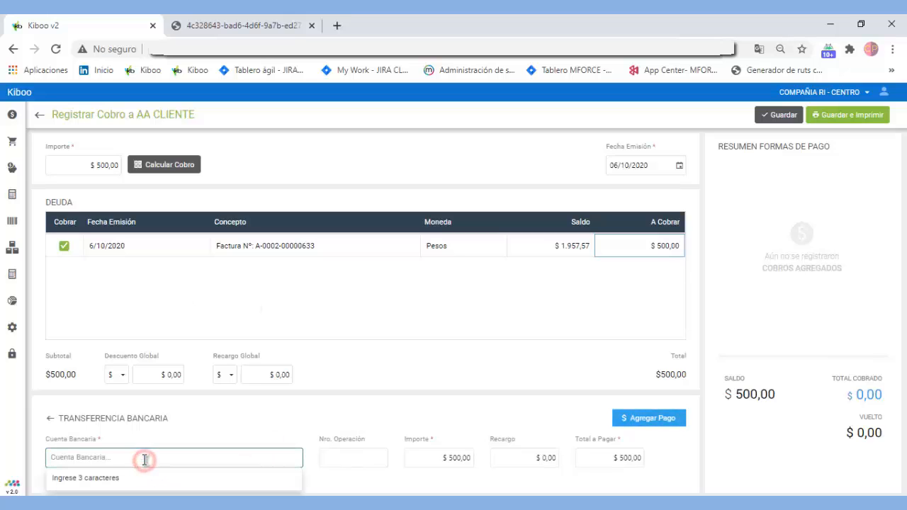
pyautogui.write('BAN')
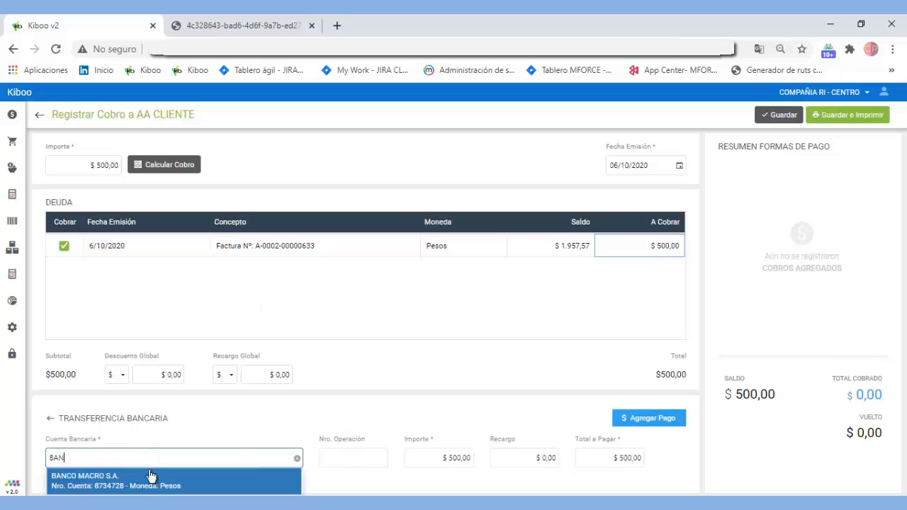
pyautogui.click(152, 479)
pyautogui.click(467, 457)
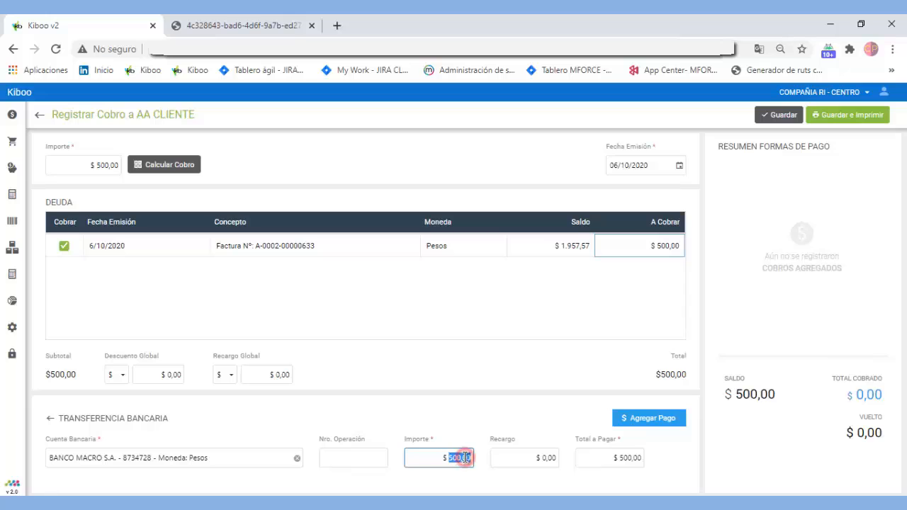
pyautogui.write('300')
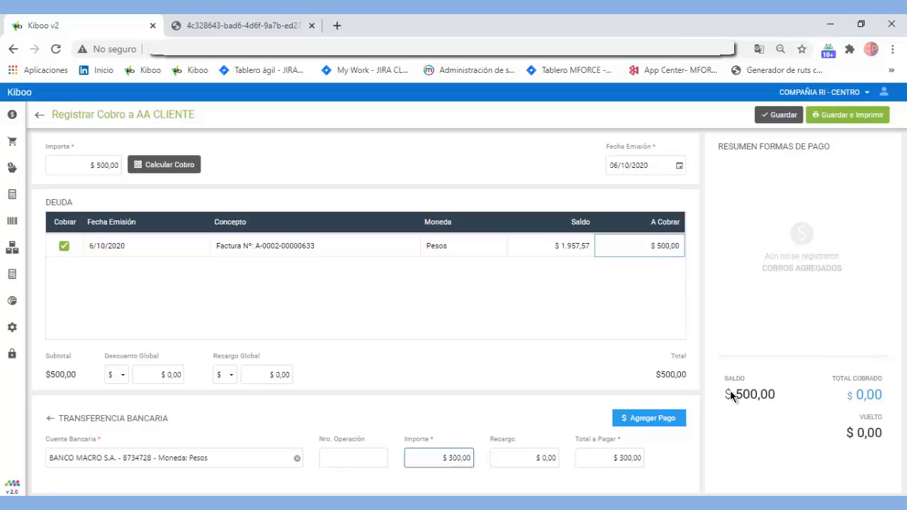
pyautogui.click(672, 418)
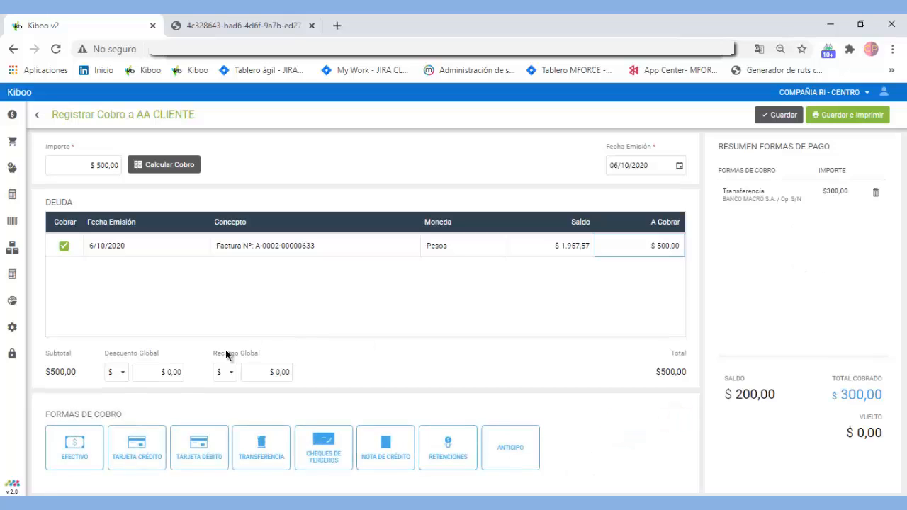
# Add a cash payment of $ 200 in Pesos, and save and print the collection.
pyautogui.click(74, 446)
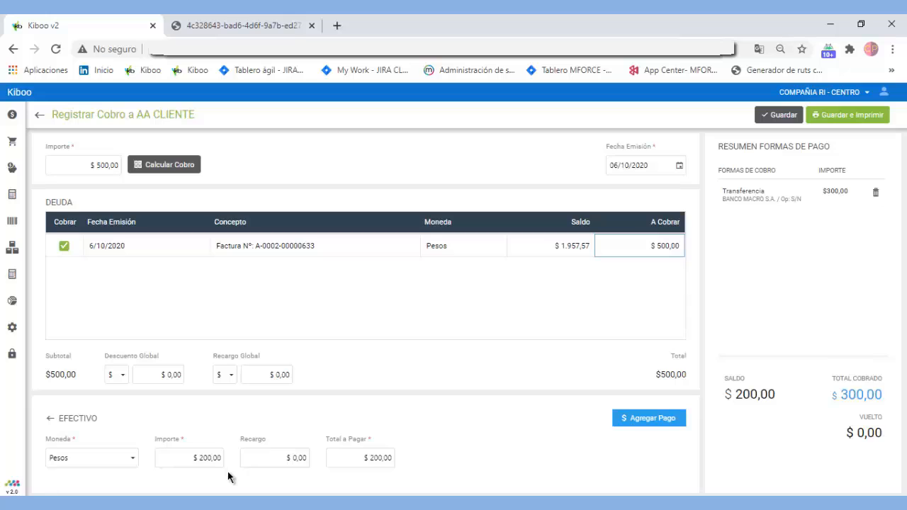
pyautogui.click(662, 418)
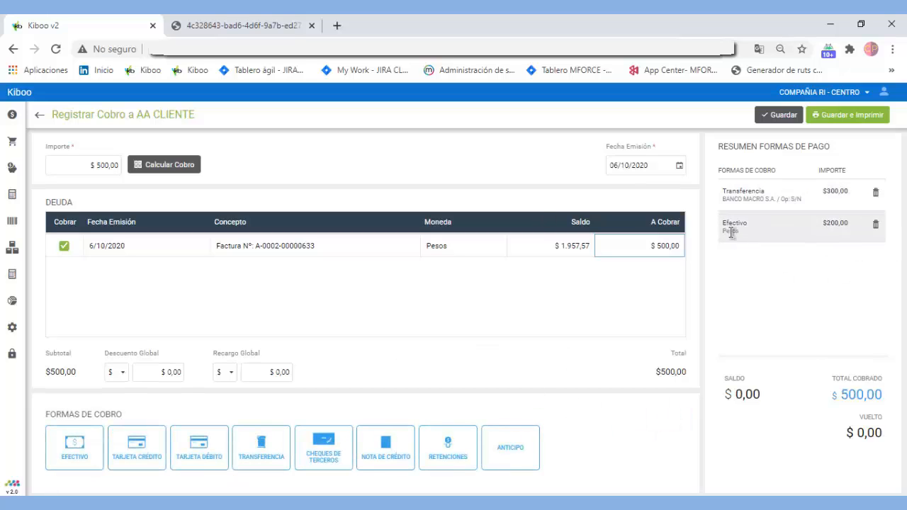
pyautogui.click(840, 119)
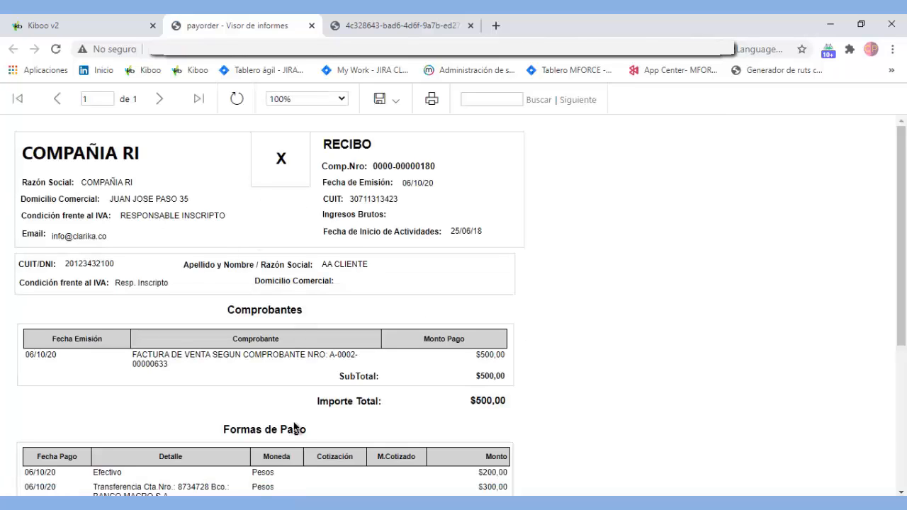
# Export the collection receipt as PDF, review the downloaded file down to its payment methods, and close it.
pyautogui.click(403, 99)
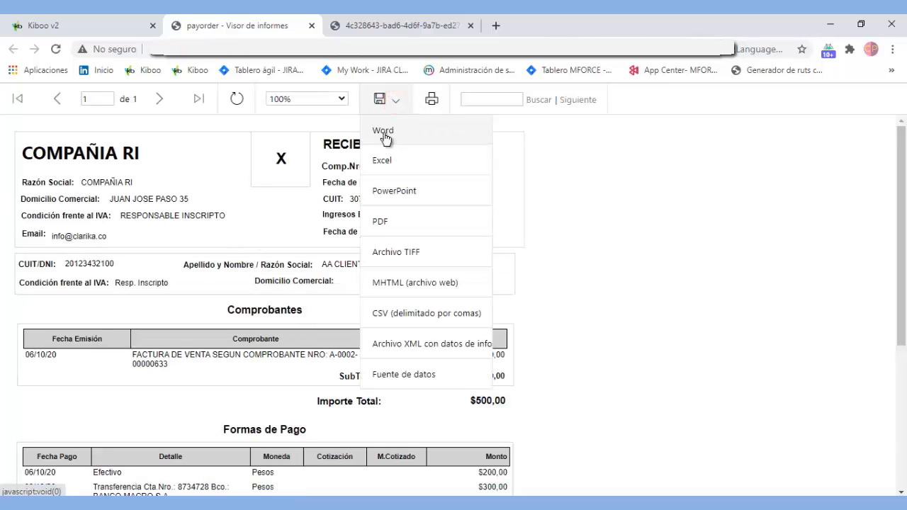
pyautogui.click(415, 222)
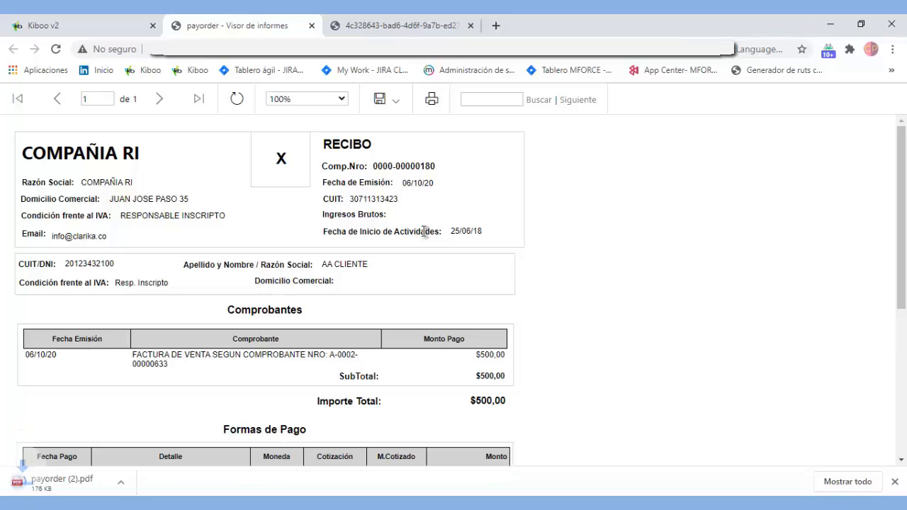
pyautogui.click(135, 488)
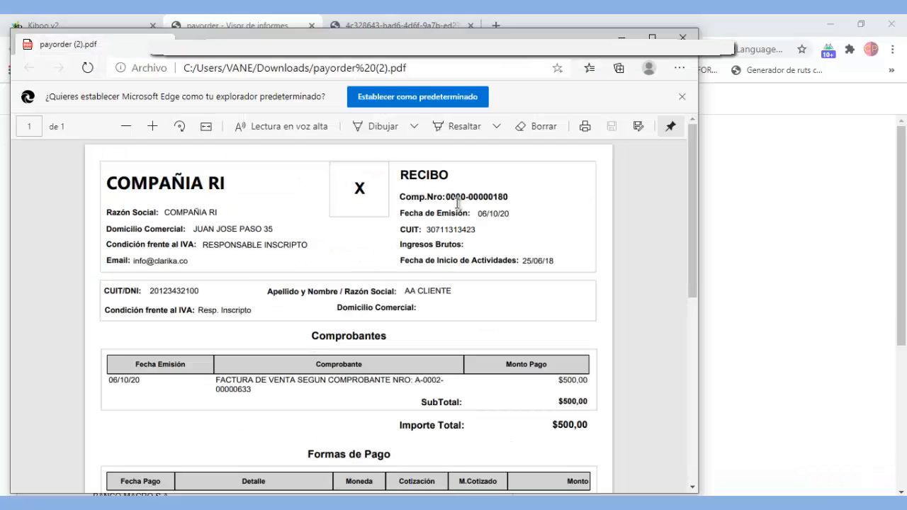
pyautogui.scroll(-3, 302, 350)
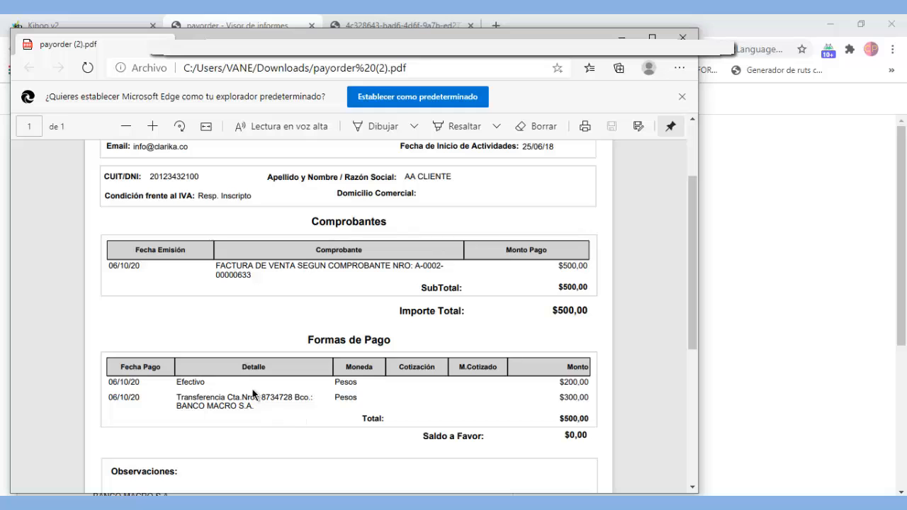
pyautogui.click(683, 38)
# Return to Kiboo and review AA CLIENTE's invoice detail and account movements, ending on the vouchers (Comprobantes).
pyautogui.click(53, 28)
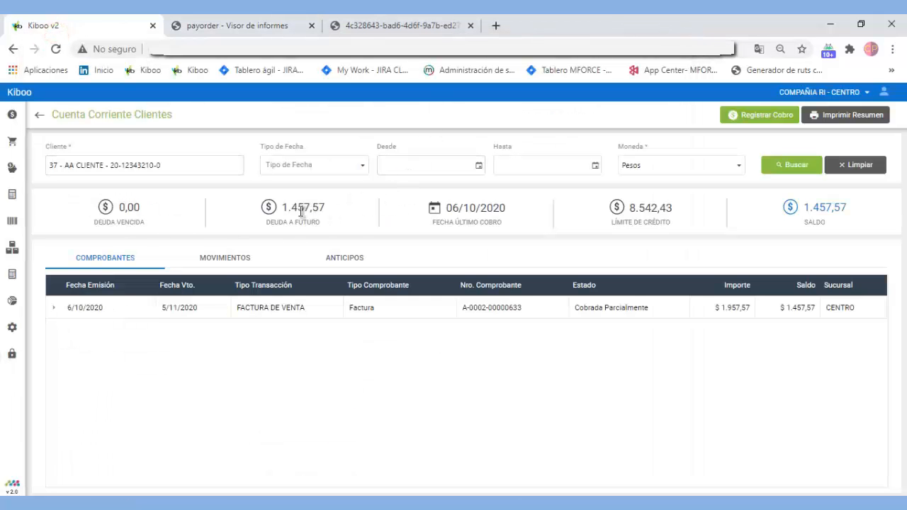
pyautogui.click(54, 309)
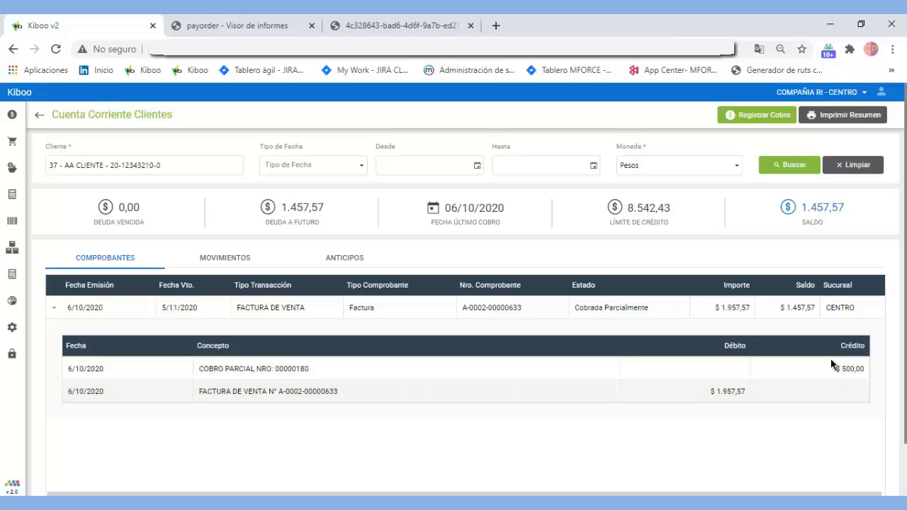
pyautogui.click(216, 261)
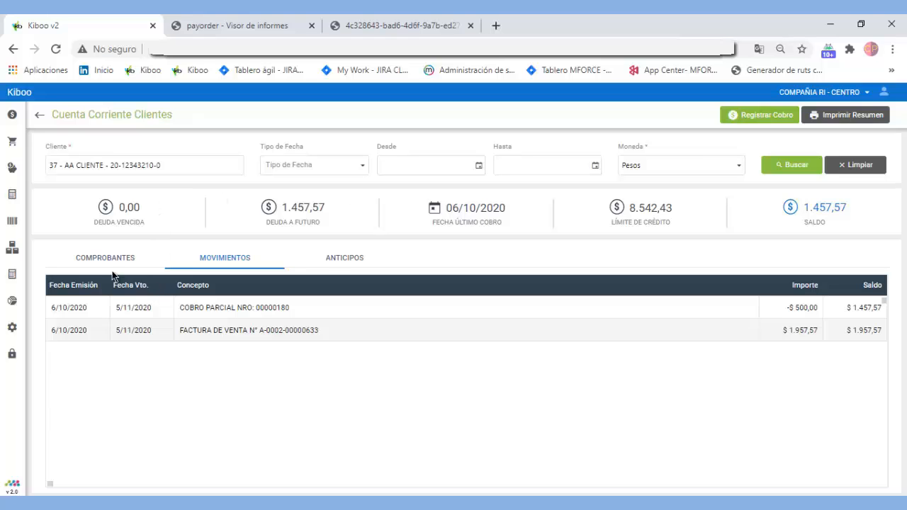
pyautogui.click(97, 259)
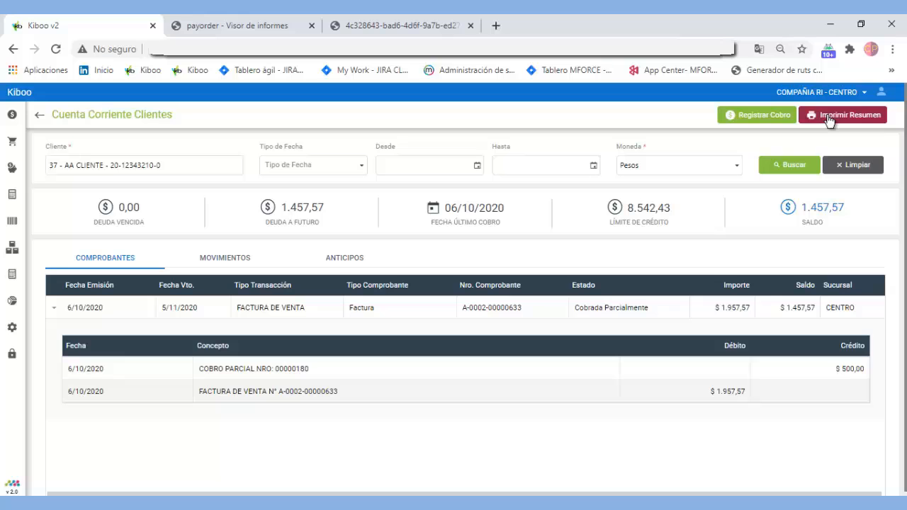
# Open the collection receipts (Recibo de Cobros) and search for those of AA CLIENTE.
pyautogui.click(15, 197)
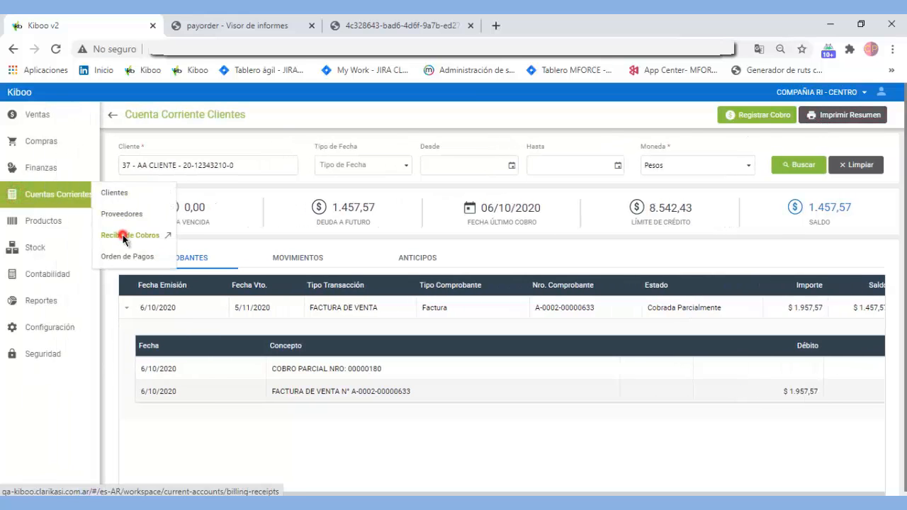
pyautogui.click(122, 235)
pyautogui.click(173, 162)
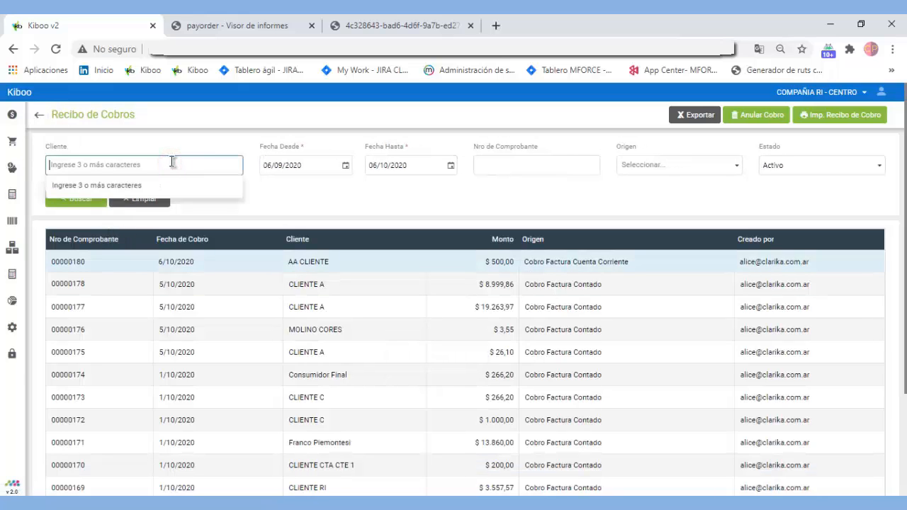
pyautogui.write('AA C')
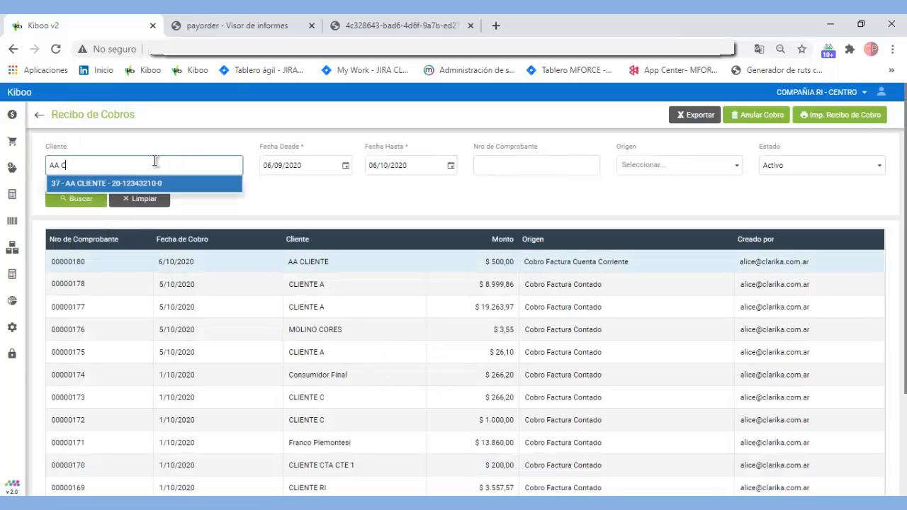
pyautogui.click(159, 185)
pyautogui.click(76, 199)
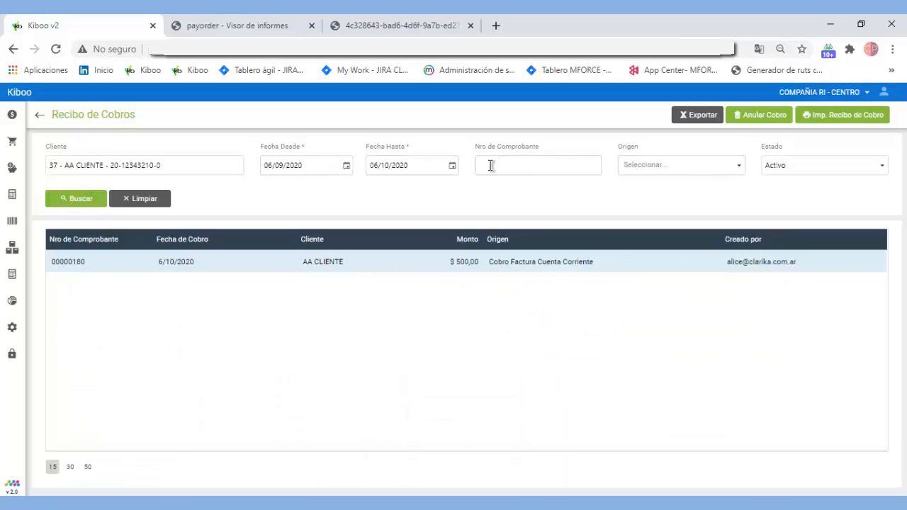
# Check the filter options for the receipts' origin (Origen) and status (Estado).
pyautogui.click(738, 168)
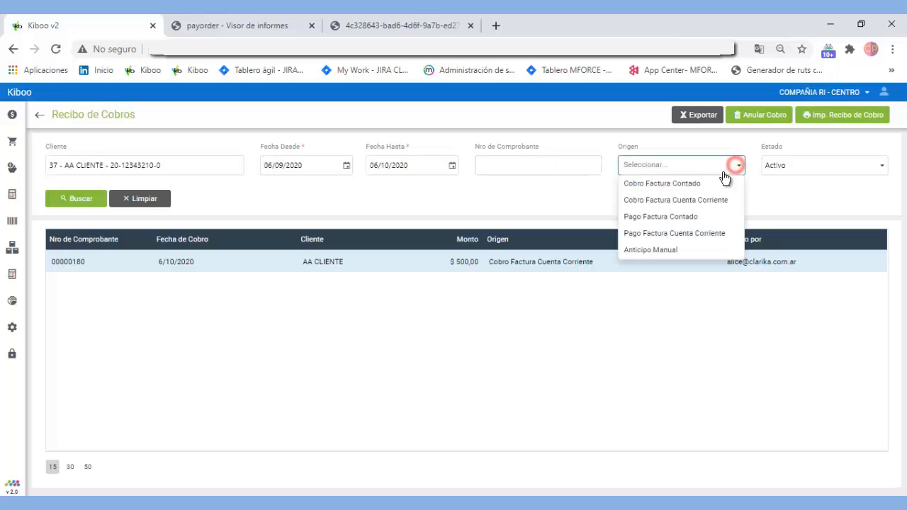
pyautogui.click(882, 165)
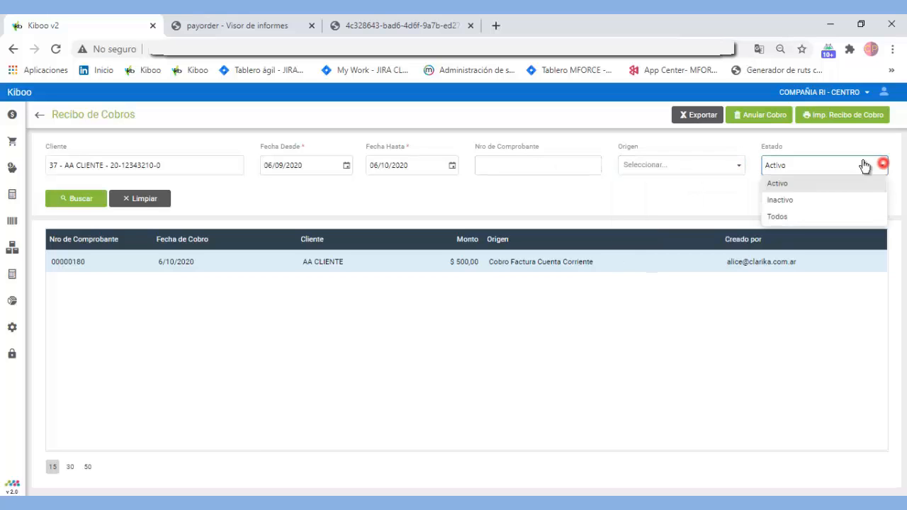
pyautogui.click(678, 191)
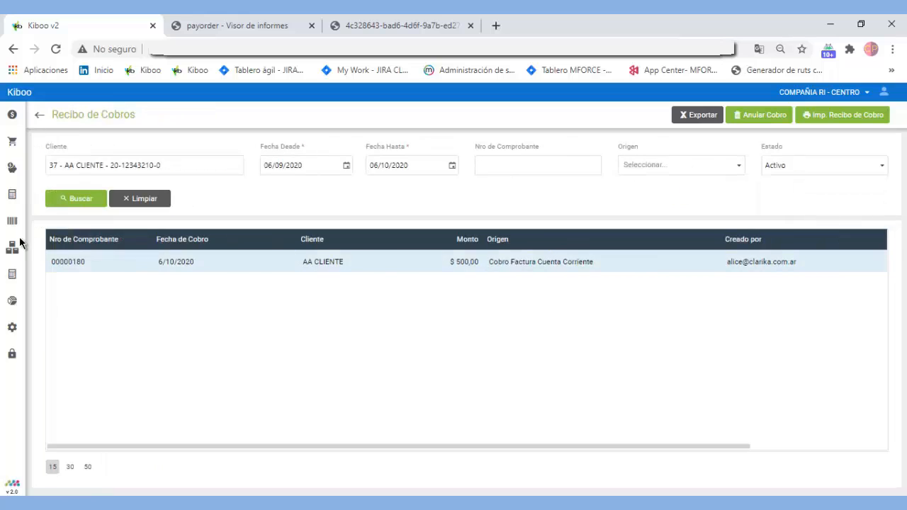
# Open the clients' debtors report (Deudores) and check its available export formats.
pyautogui.click(12, 303)
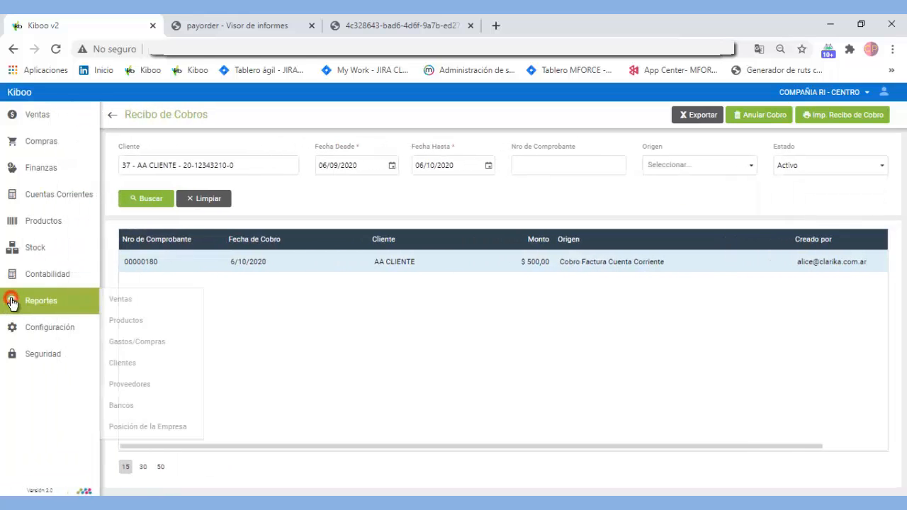
pyautogui.click(131, 374)
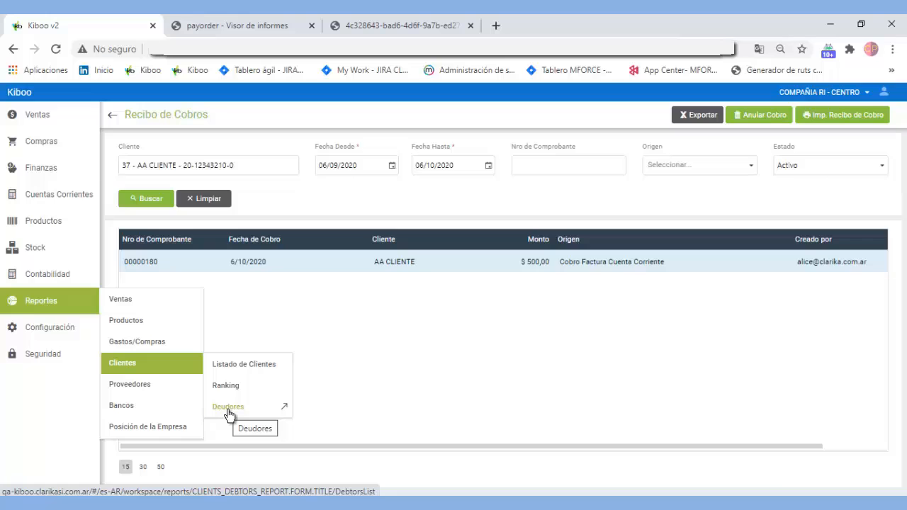
pyautogui.click(228, 410)
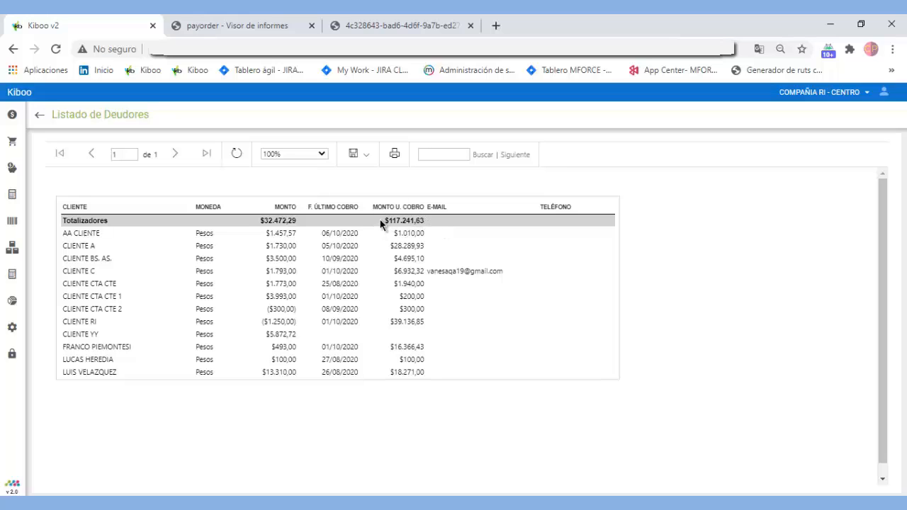
pyautogui.click(369, 158)
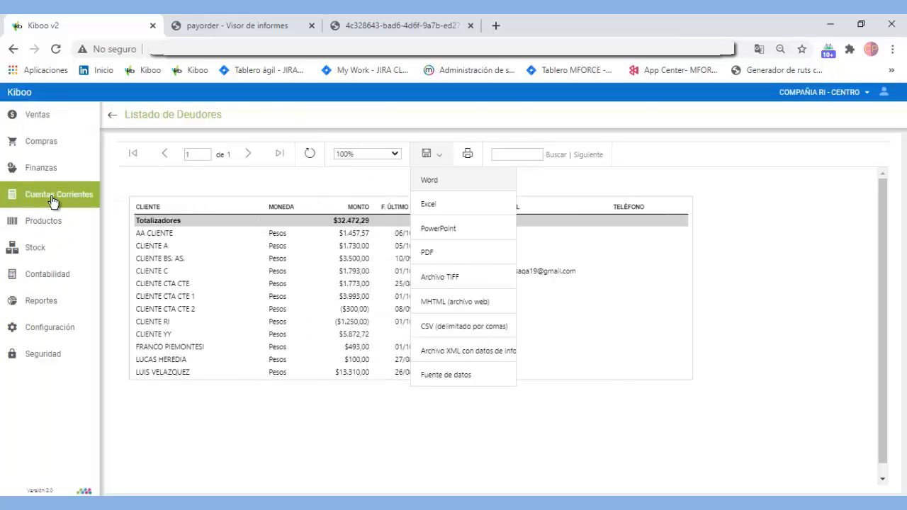
# Look up AA CLIENTE in the clients' current accounts and show the client's advances (Anticipos).
pyautogui.click(51, 196)
pyautogui.click(120, 197)
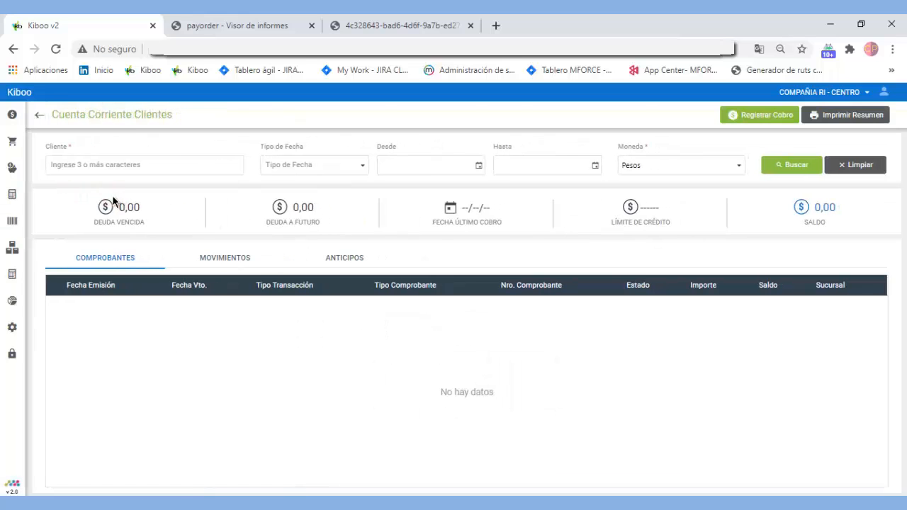
pyautogui.click(177, 164)
pyautogui.write('AA')
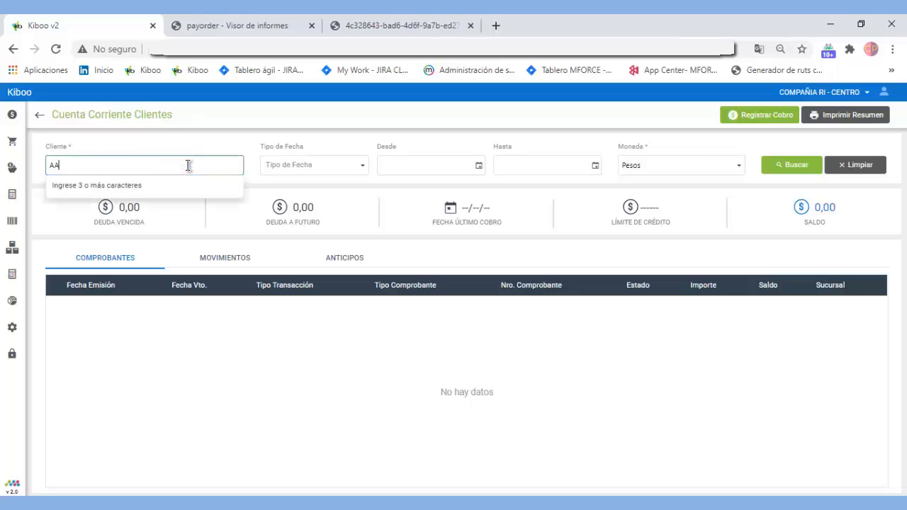
pyautogui.write(' C')
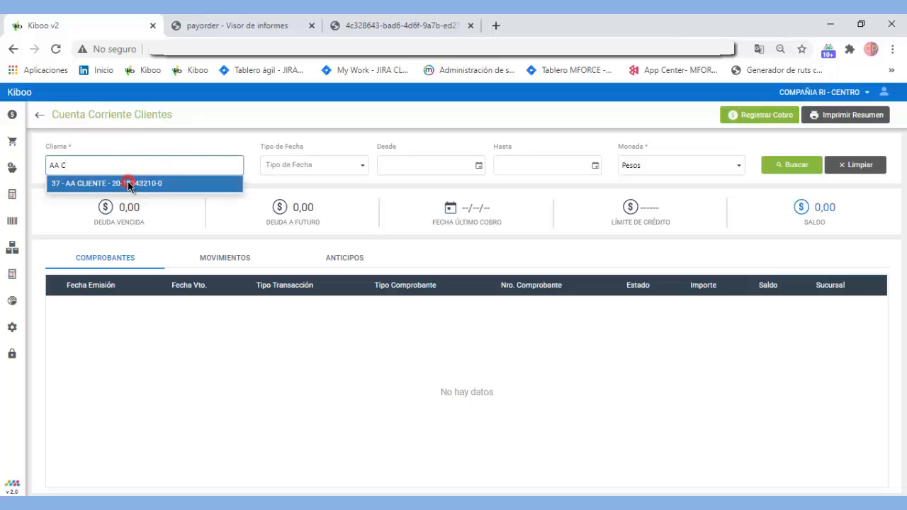
pyautogui.click(131, 183)
pyautogui.click(352, 264)
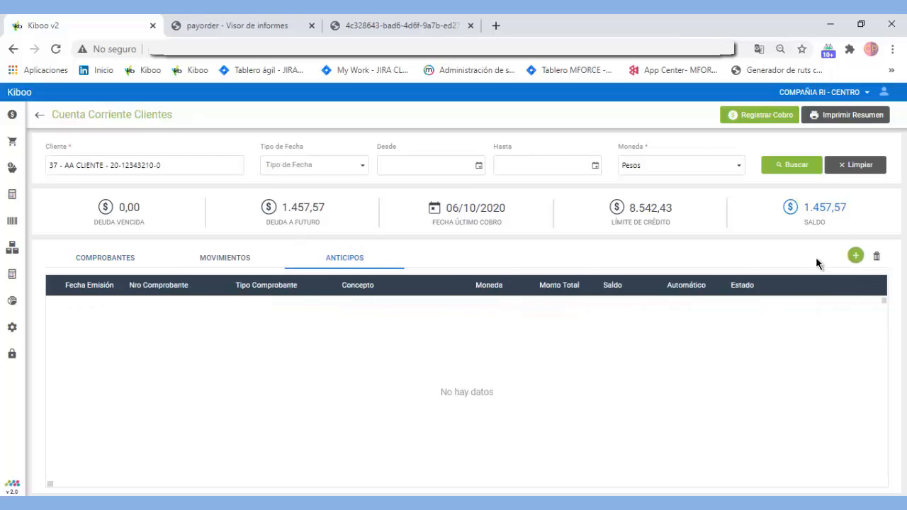
# Register a $ 500 advance (Anticipo) for the client, paid in cash (Efectivo), with the concept ADELANTO, and save it.
pyautogui.click(855, 256)
pyautogui.click(120, 172)
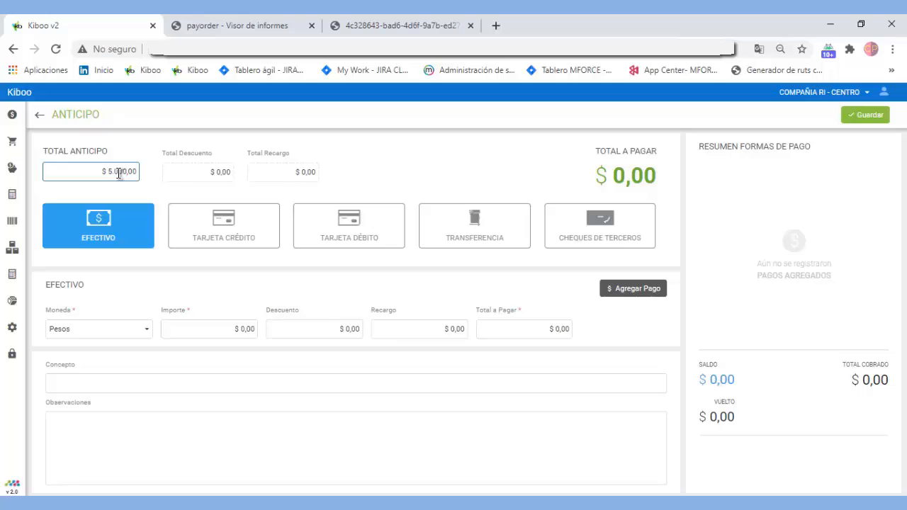
pyautogui.click(130, 225)
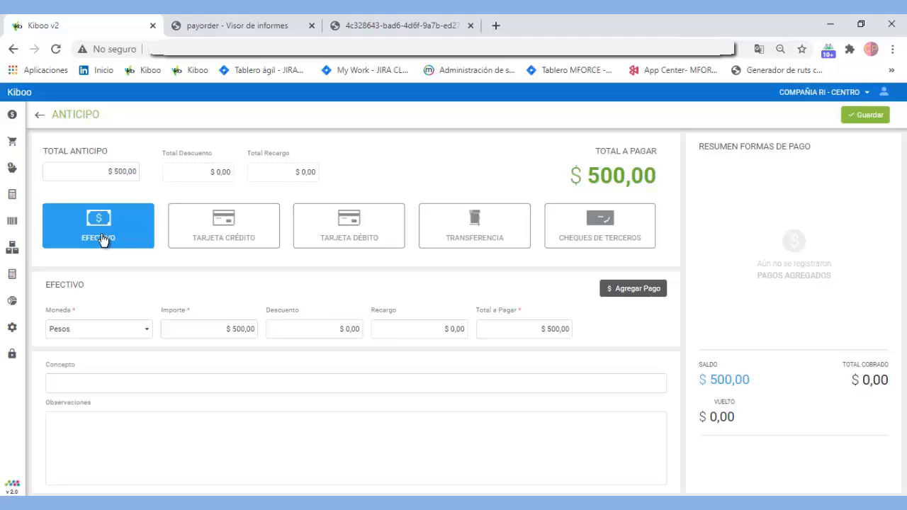
pyautogui.click(640, 292)
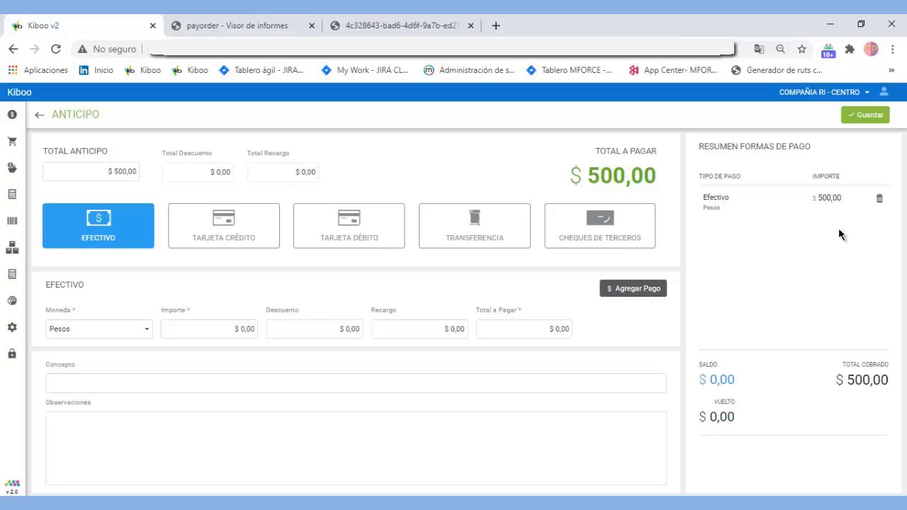
pyautogui.click(51, 384)
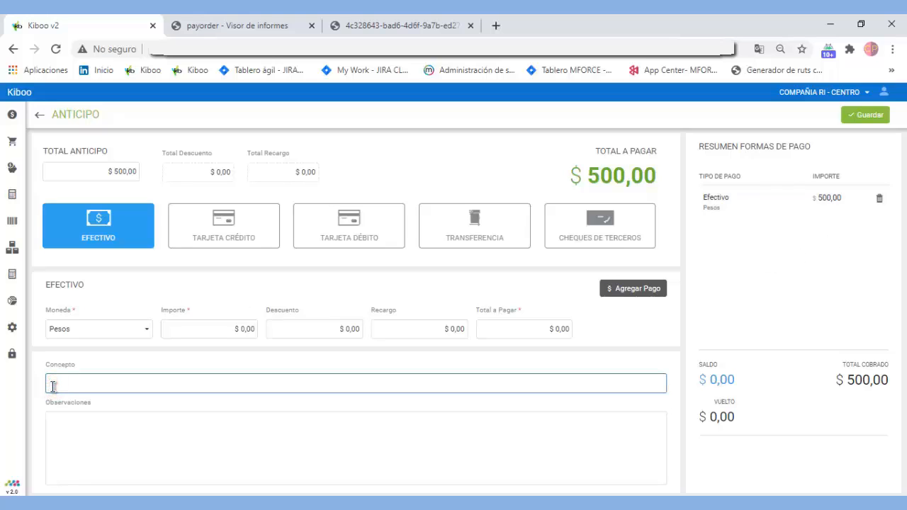
pyautogui.write('ADELANTO')
pyautogui.click(867, 116)
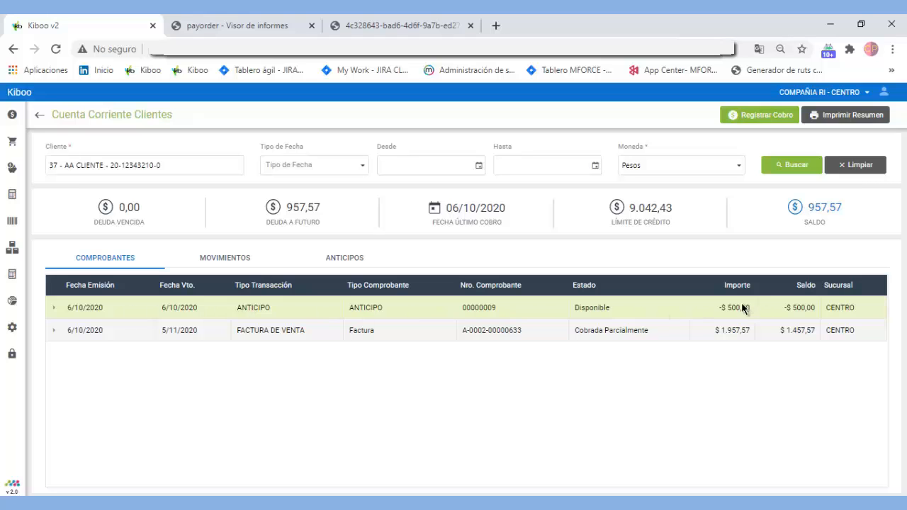
# View the report of the ADELANTO advance in the client's advances list and close it.
pyautogui.click(312, 262)
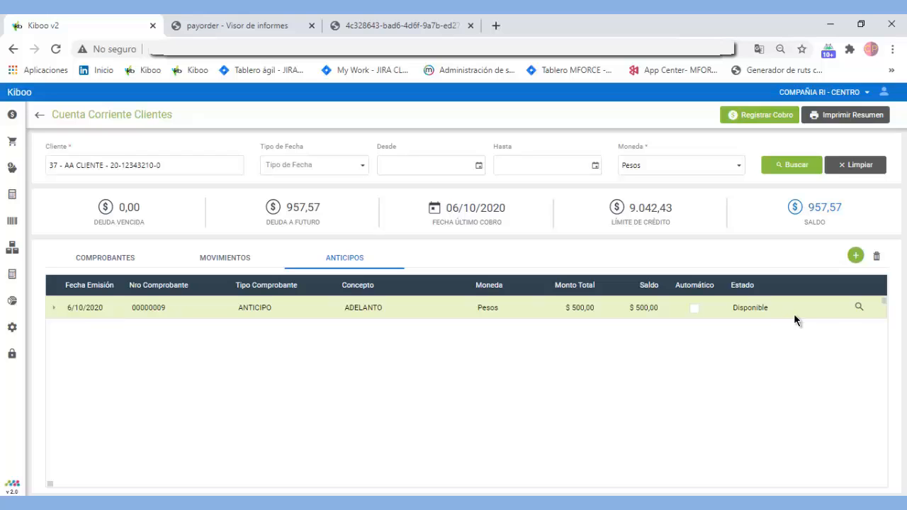
pyautogui.click(859, 307)
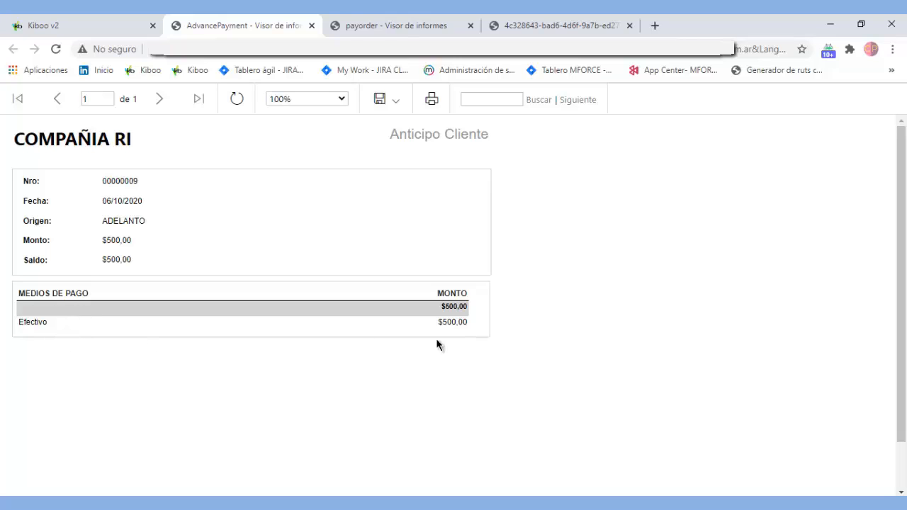
pyautogui.click(311, 26)
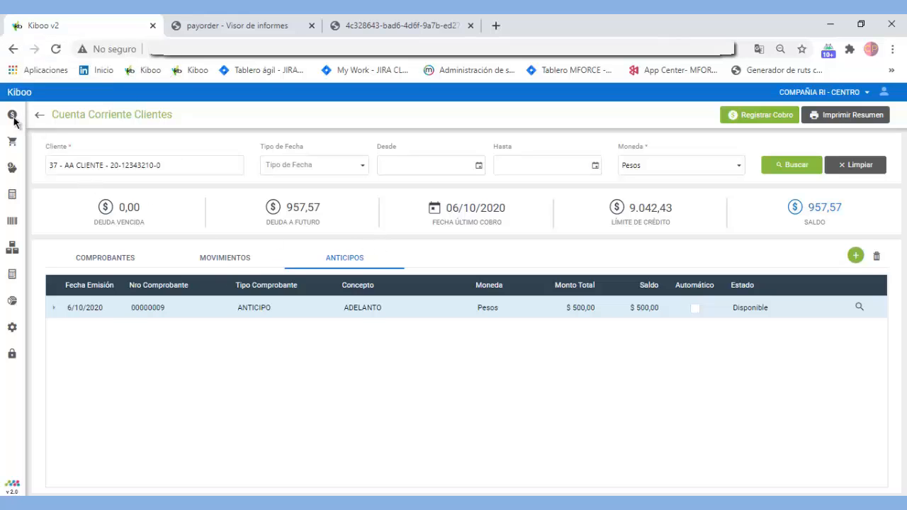
# Start a new sales invoice (Factura) with AA CLIENTE as the client.
pyautogui.moveTo(14, 122)
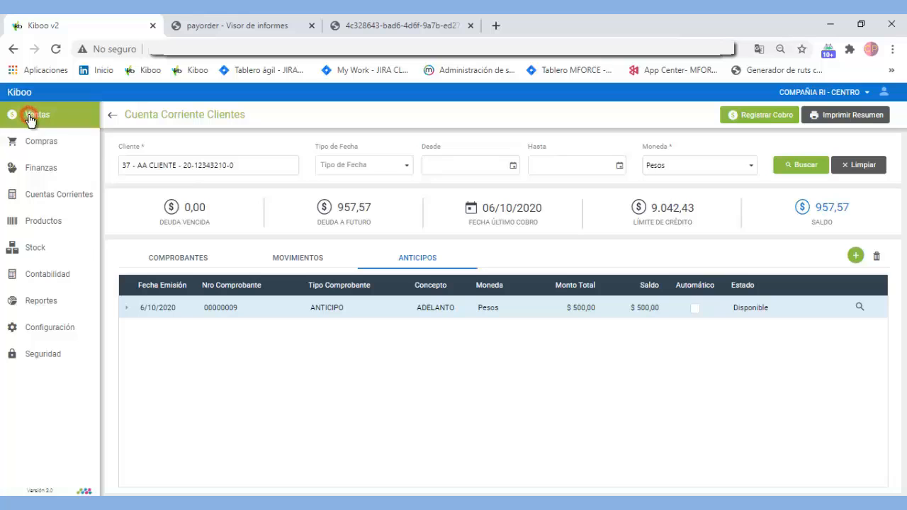
pyautogui.click(26, 116)
pyautogui.click(121, 114)
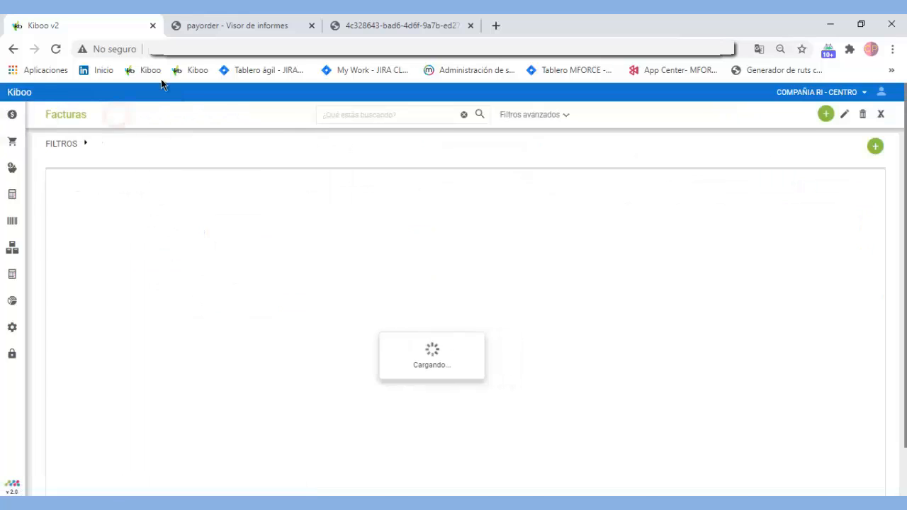
pyautogui.click(823, 114)
pyautogui.click(121, 164)
pyautogui.write('A')
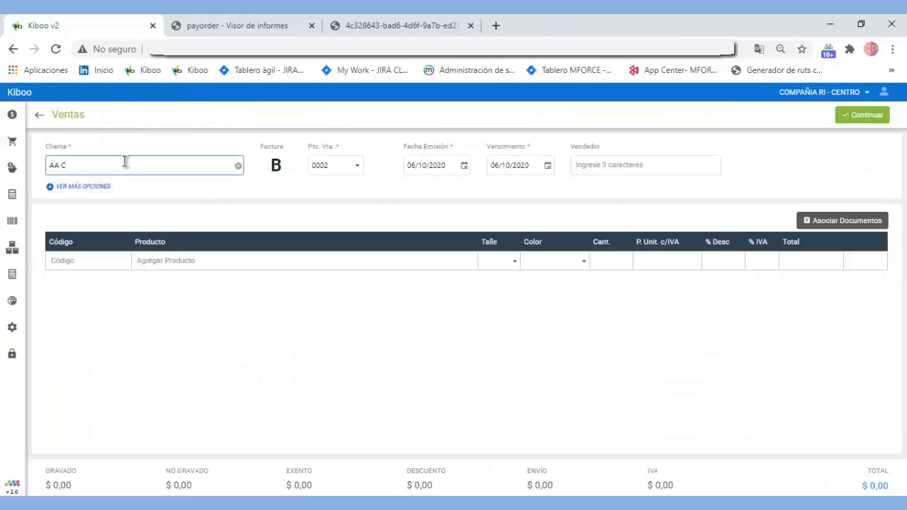
pyautogui.write('A C')
pyautogui.click(134, 182)
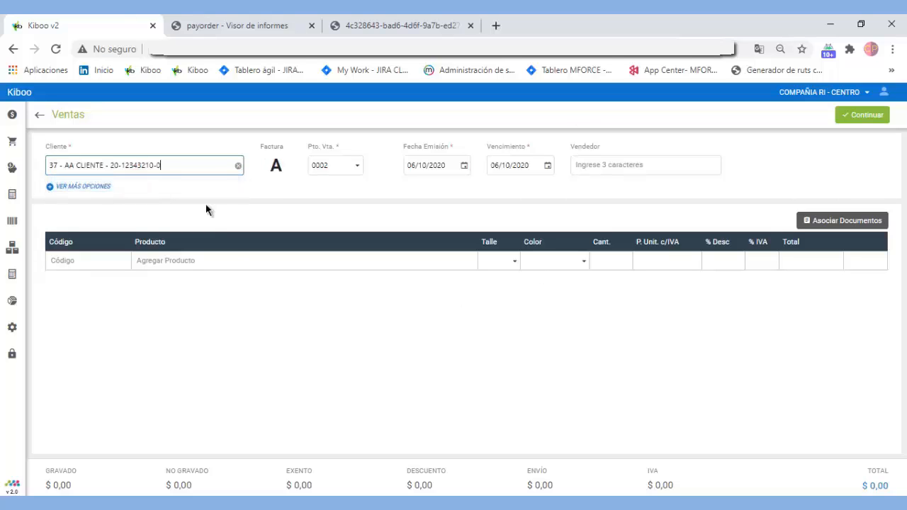
# Add one PRODUCTO SIMPLE 10,5 to the invoice and continue to the payment methods.
pyautogui.click(210, 260)
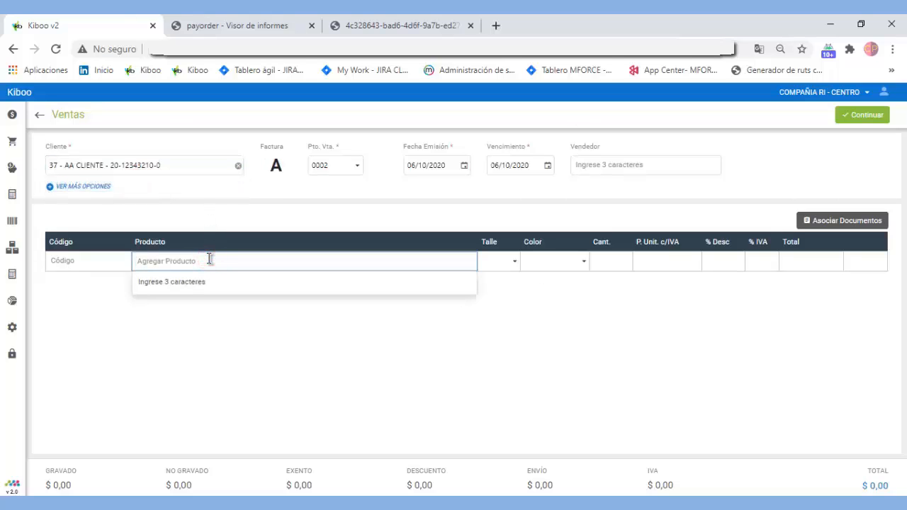
pyautogui.write('PRO')
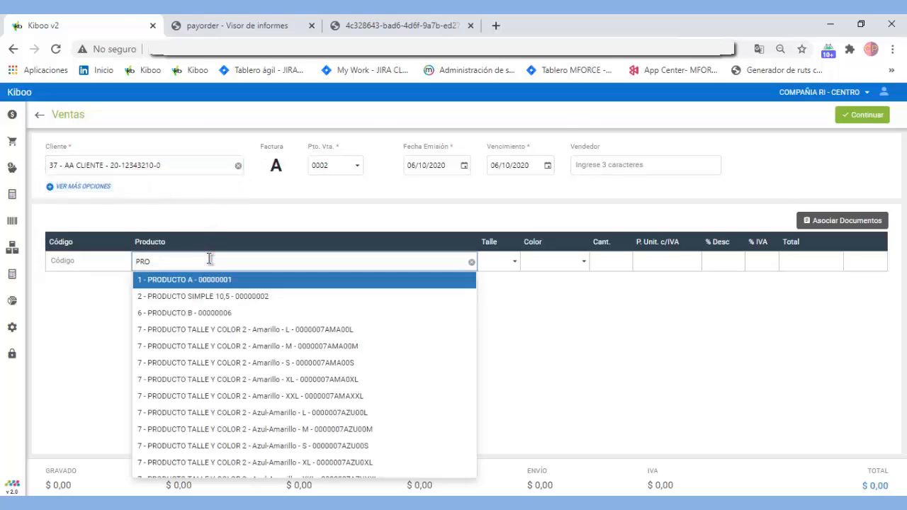
pyautogui.click(225, 296)
pyautogui.click(856, 261)
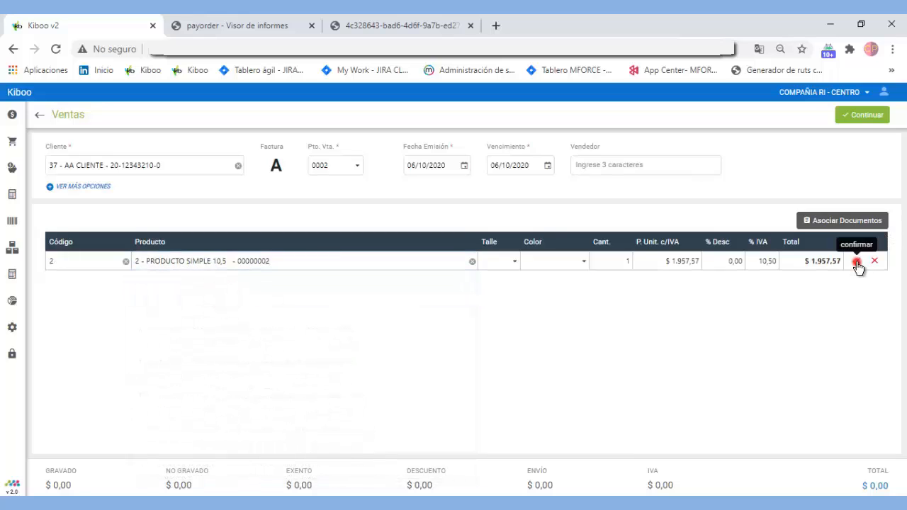
pyautogui.click(860, 115)
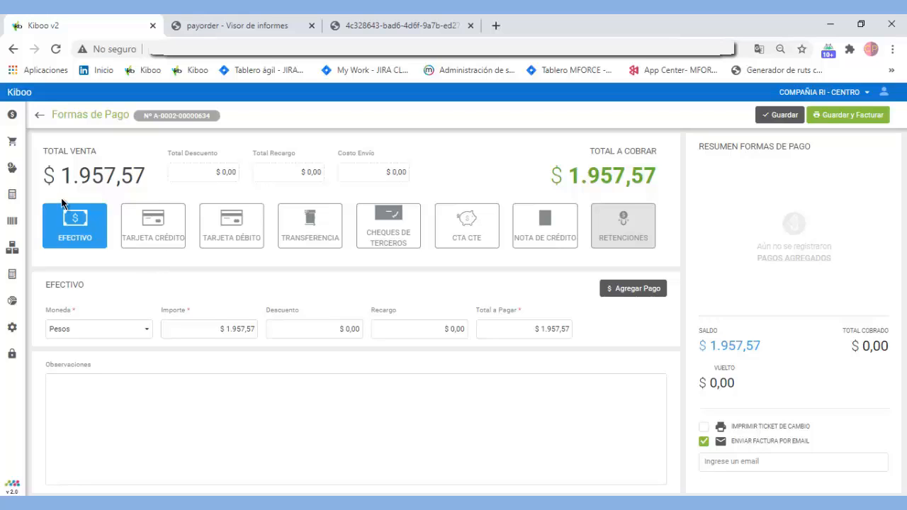
# Create a third-party cheque (Cheques de Terceros) from BANCO DE LA NACION ARGENTINA with number 343523 and amount $ 2.500.
pyautogui.click(370, 226)
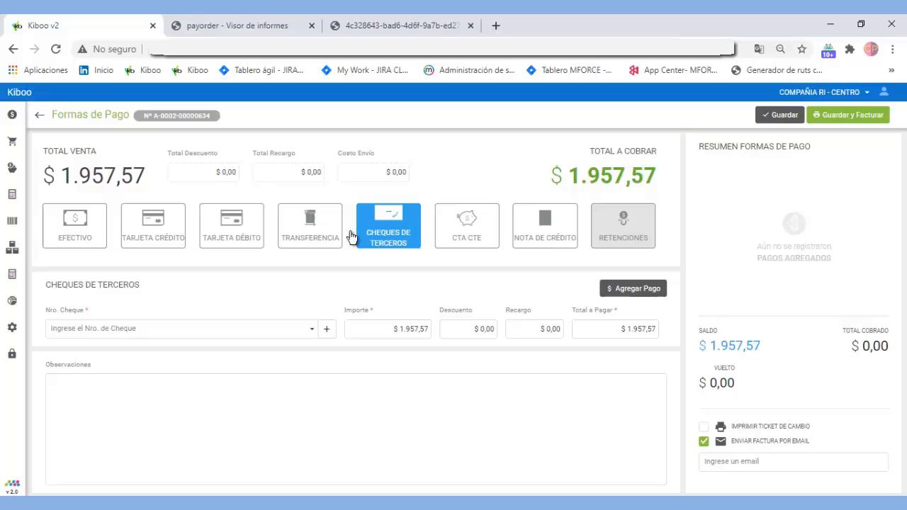
pyautogui.click(327, 329)
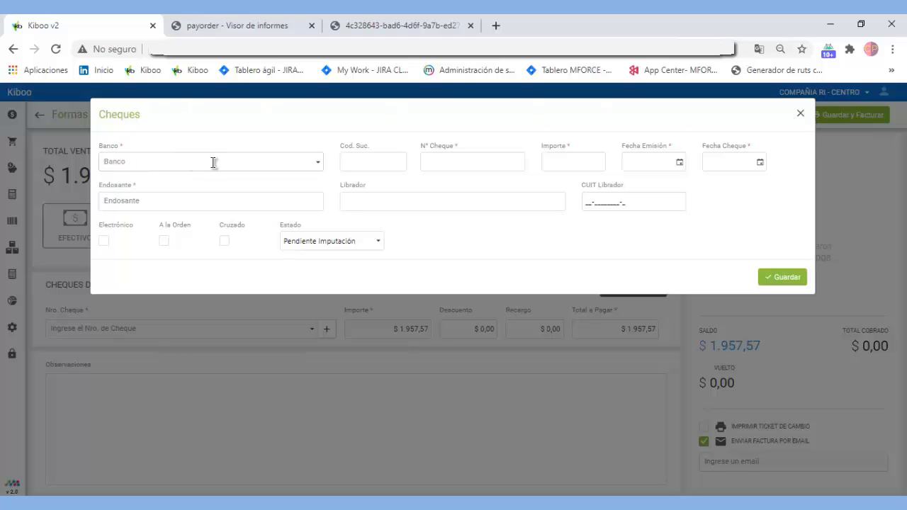
pyautogui.click(318, 166)
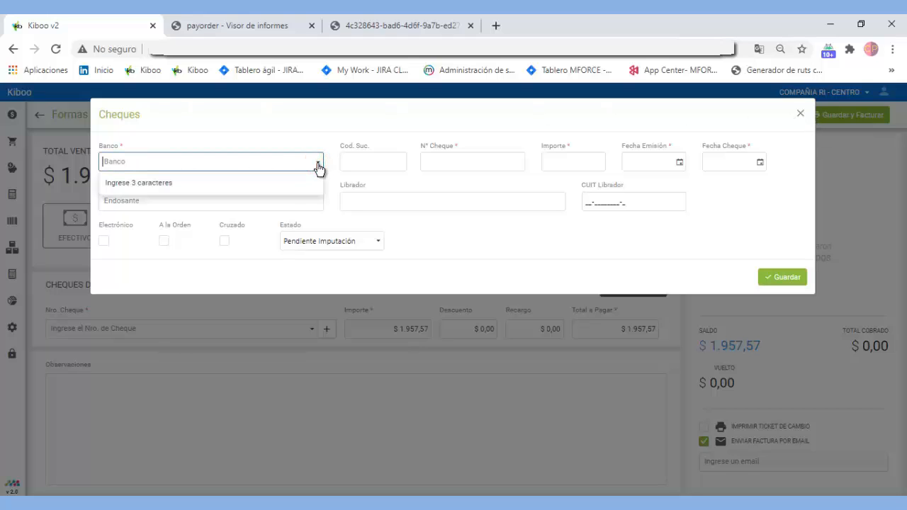
pyautogui.write('BAN')
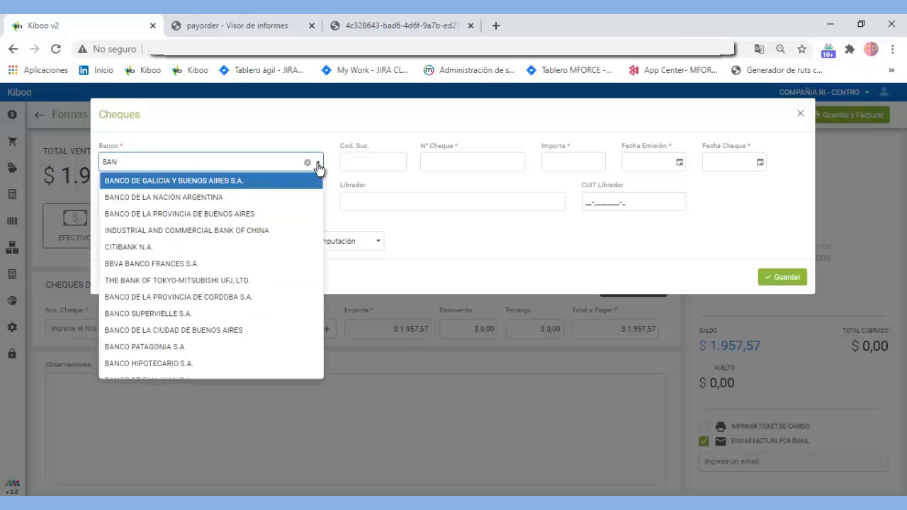
pyautogui.click(213, 196)
pyautogui.click(477, 159)
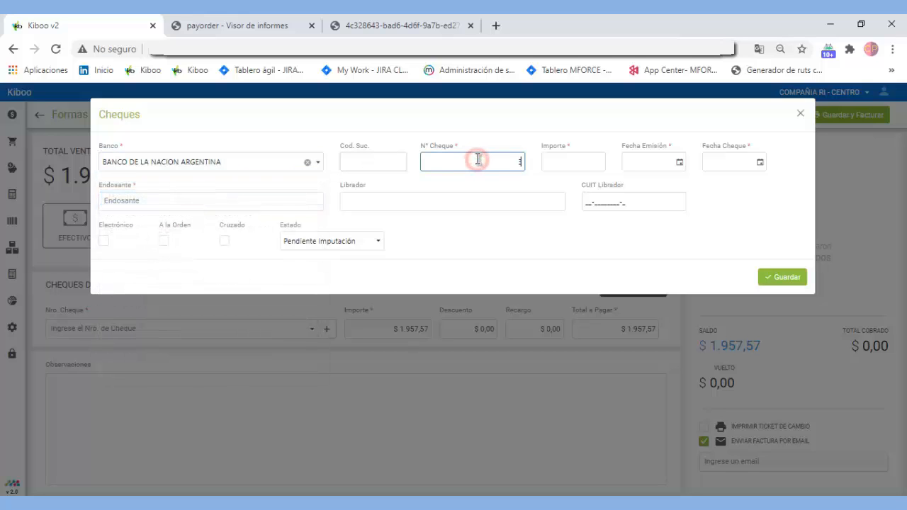
pyautogui.write('343523')
pyautogui.click(556, 166)
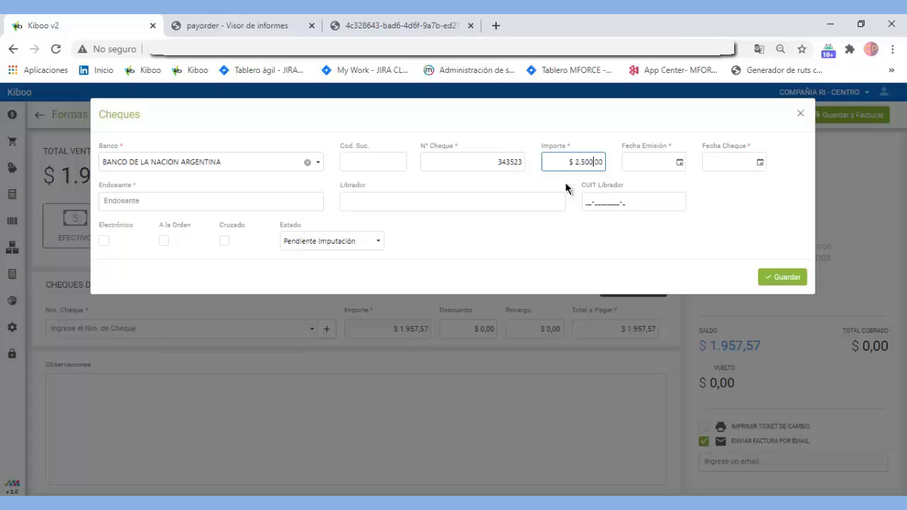
# Set the cheque's issue date to 01/10/2020, its cheque date to 30/10/2020 and its endorser to AA CLIENTE, and save it.
pyautogui.click(680, 162)
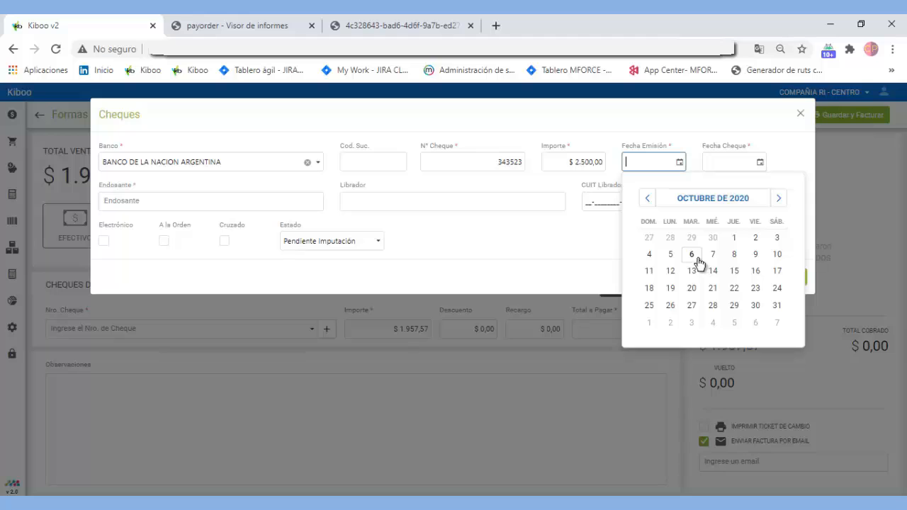
pyautogui.click(737, 237)
pyautogui.click(760, 162)
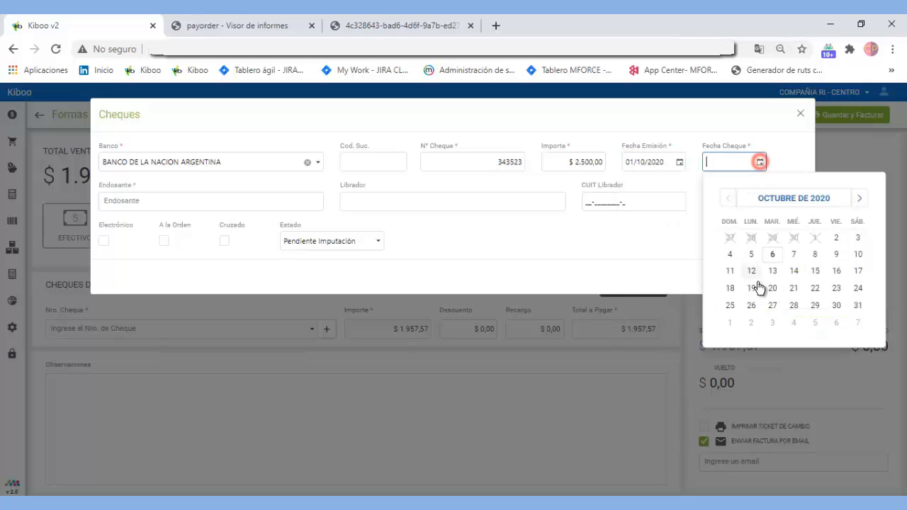
pyautogui.click(836, 306)
pyautogui.click(163, 202)
pyautogui.write('AA C')
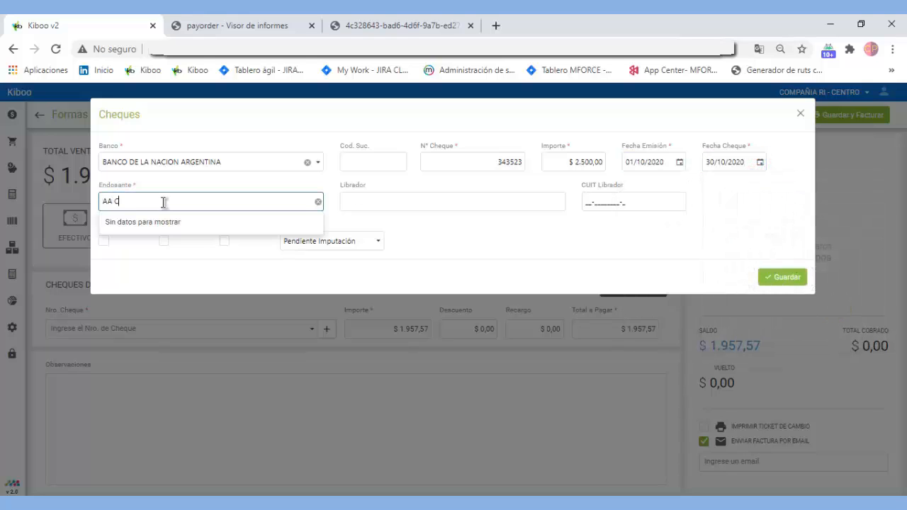
pyautogui.click(163, 224)
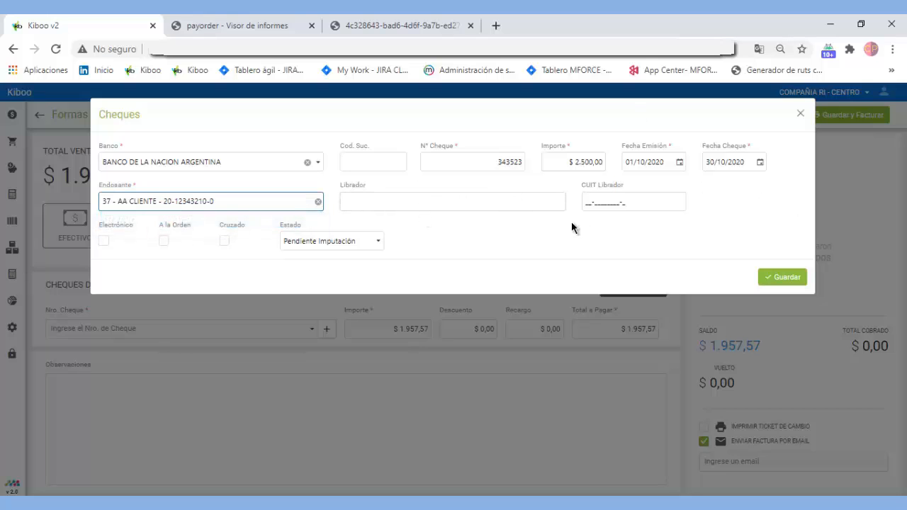
pyautogui.click(785, 283)
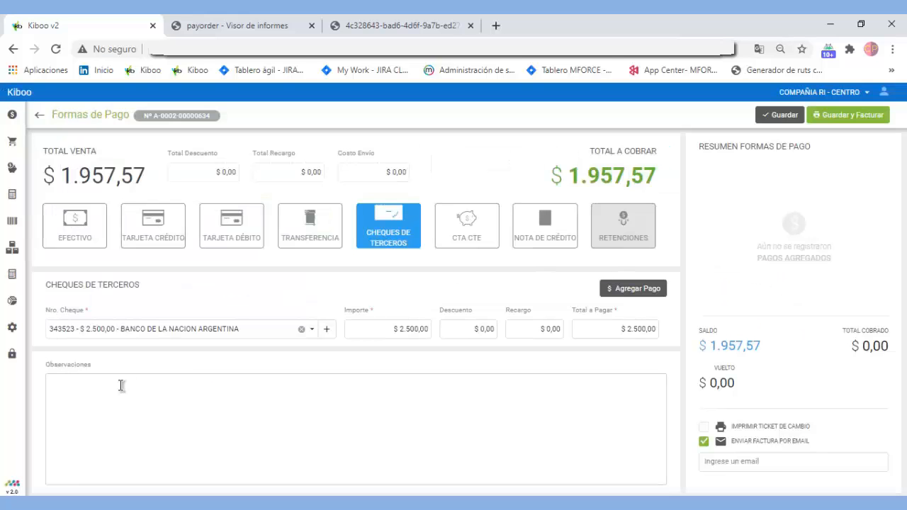
# Add the cheque as payment, leave the change on the current account, disable sending the invoice by email, and save and invoice the sale.
pyautogui.click(637, 290)
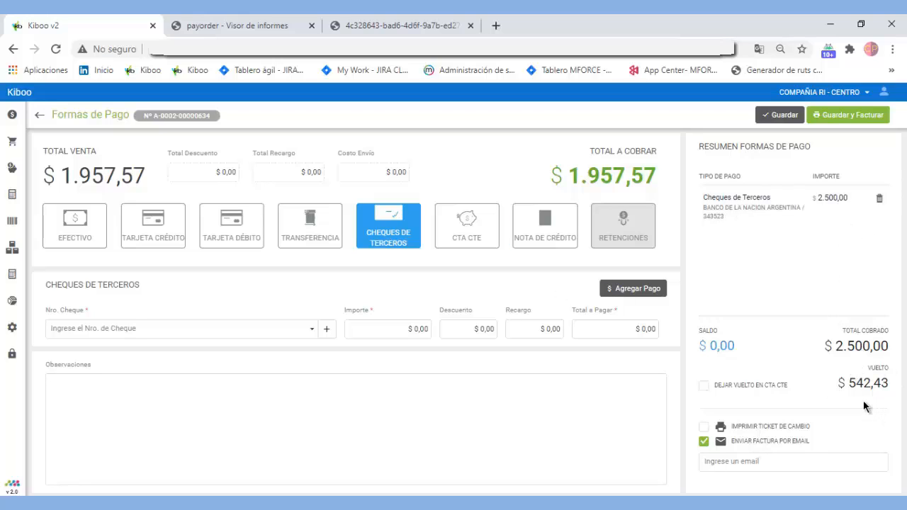
pyautogui.click(704, 387)
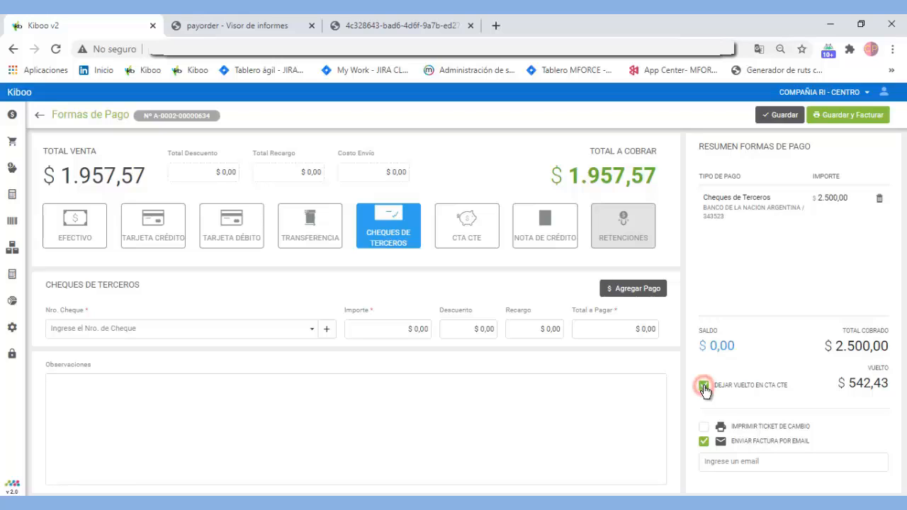
pyautogui.click(705, 442)
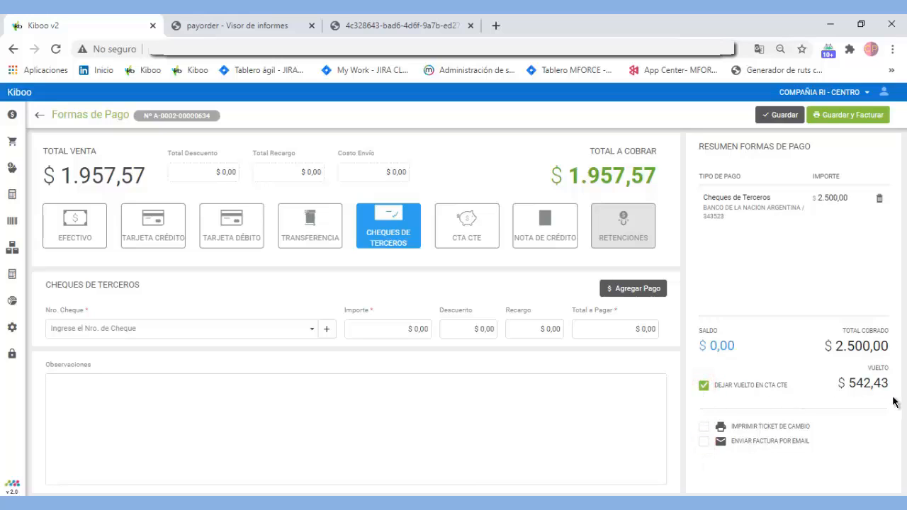
pyautogui.click(832, 120)
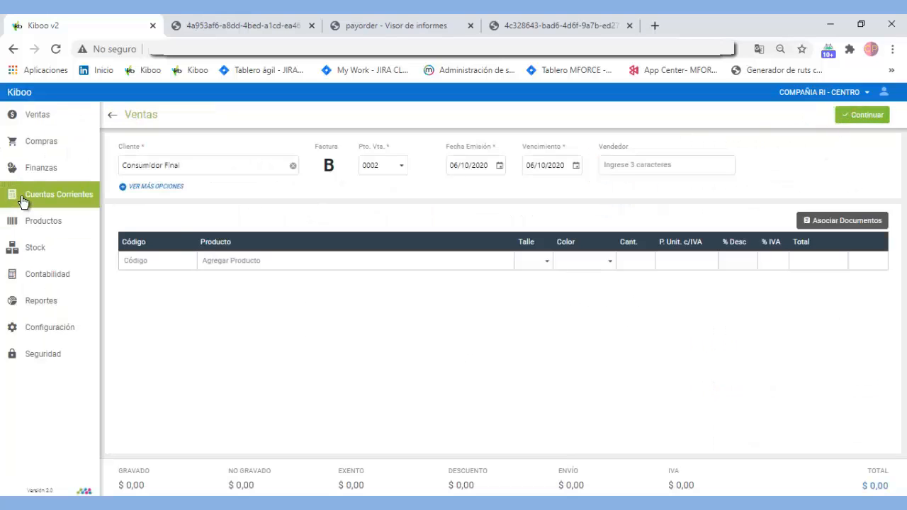
# Return to the clients' current accounts, search for AA CLIENTE and check the client's advances for the change left over from the invoice.
pyautogui.click(21, 202)
pyautogui.click(127, 194)
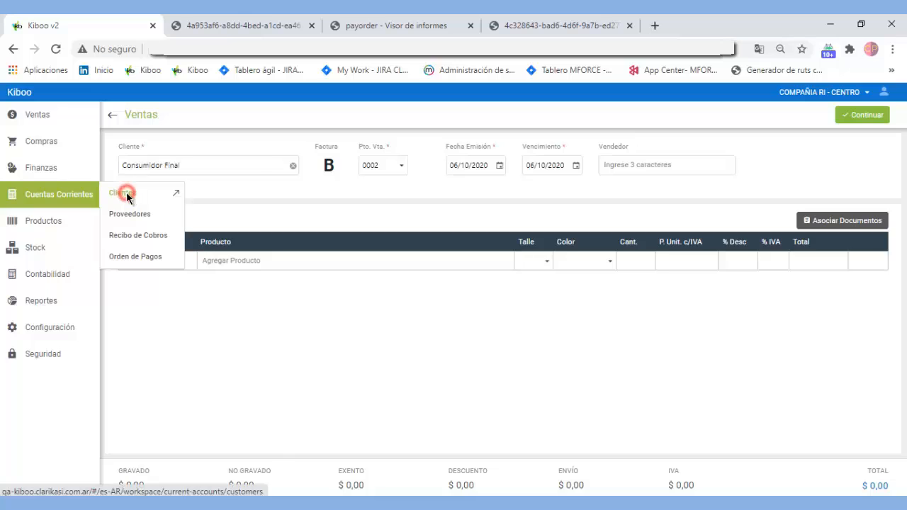
pyautogui.click(146, 165)
pyautogui.write('AA C')
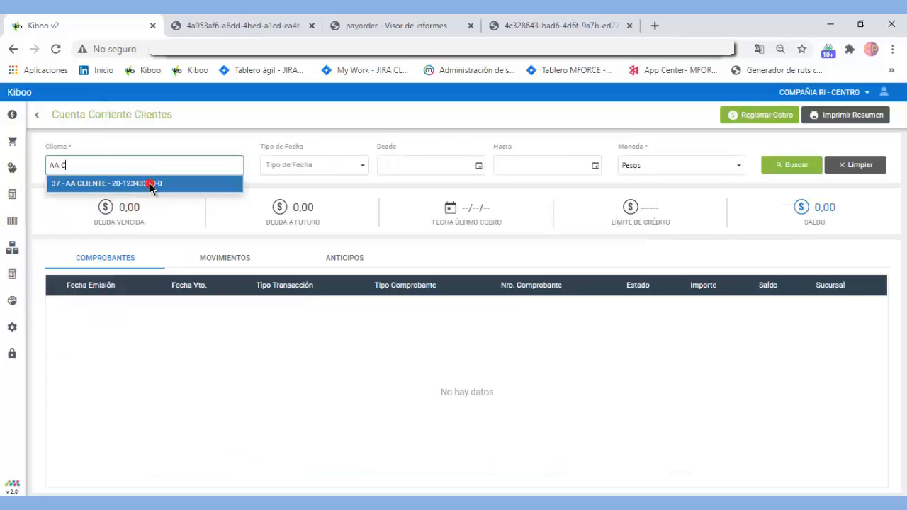
pyautogui.click(152, 185)
pyautogui.click(795, 172)
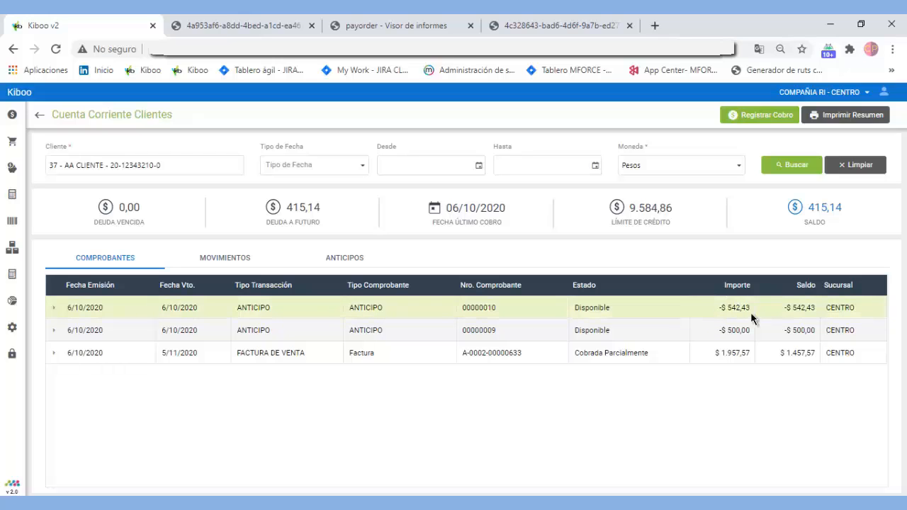
pyautogui.click(350, 258)
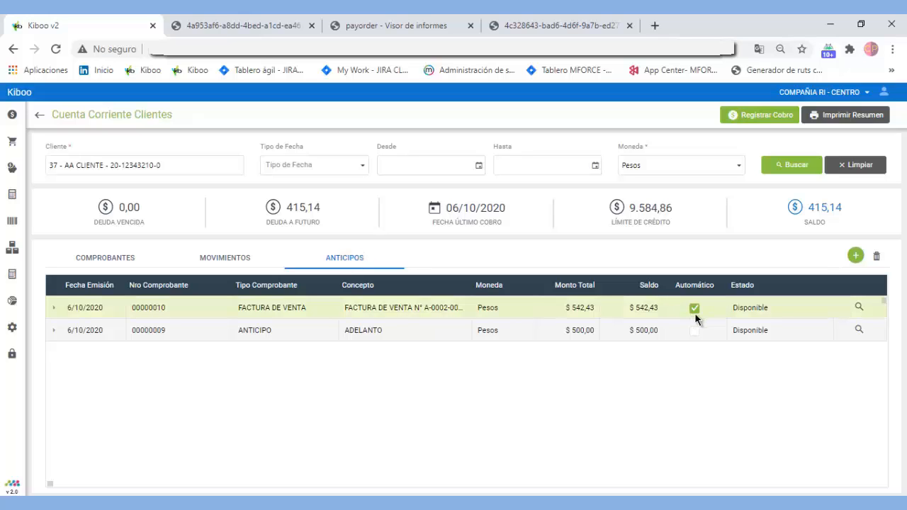
# View the report of the automatic advance created from the sales invoice, close it and check the client's movements.
pyautogui.click(859, 309)
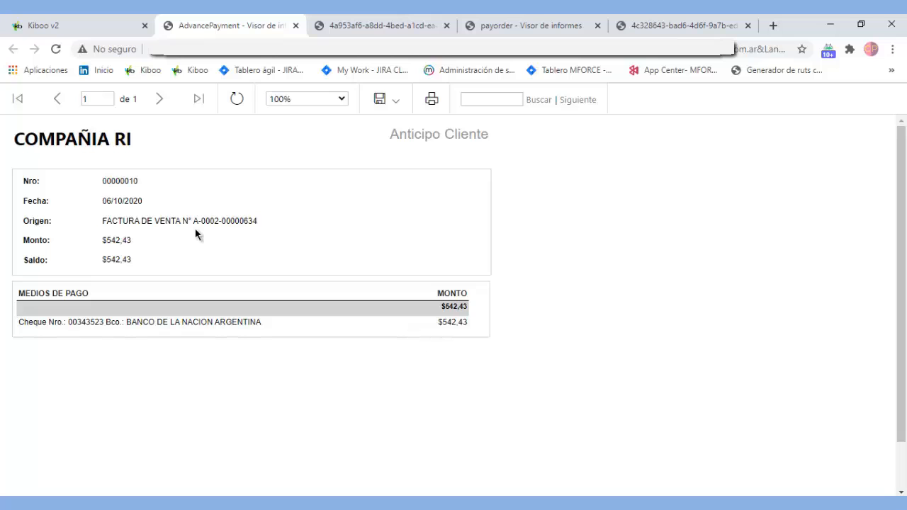
pyautogui.click(296, 26)
pyautogui.click(224, 258)
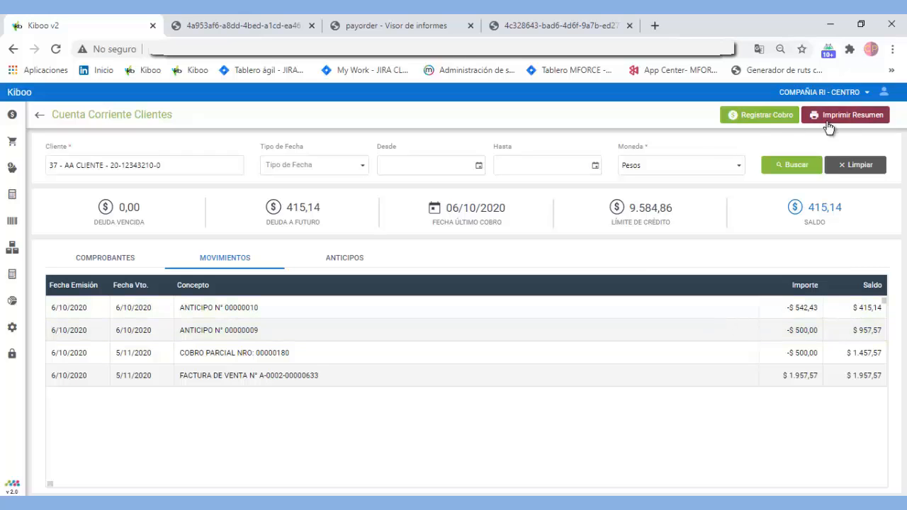
# Start registering a collection for AA CLIENTE with an amount of $ 800,00 and calculate its allocation to the outstanding invoice.
pyautogui.click(754, 121)
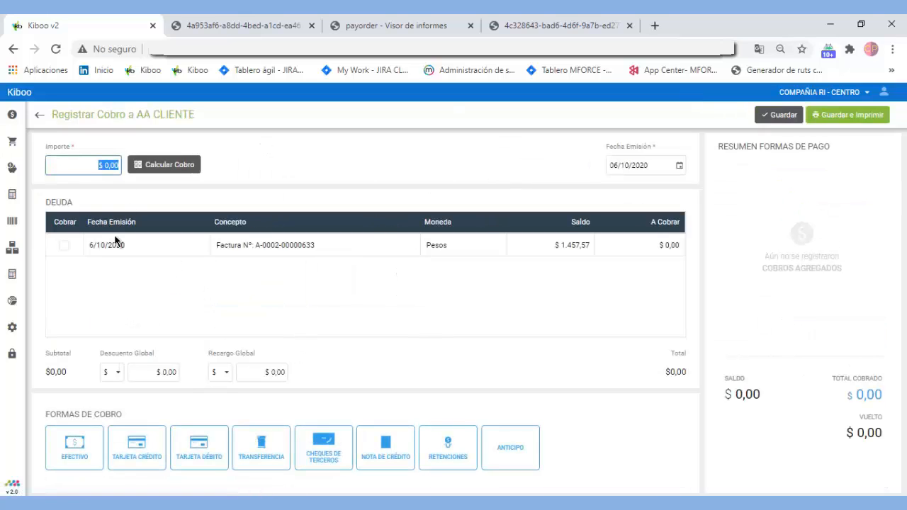
pyautogui.write('80')
pyautogui.click(186, 166)
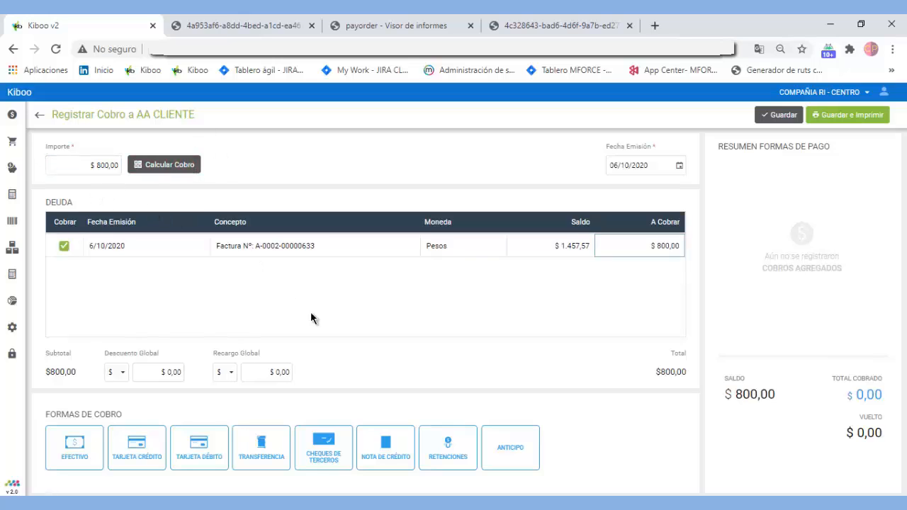
# Add the $ 542,43 advance as payment and cover the remaining $ 257,57 of the collection in cash (Efectivo).
pyautogui.click(511, 449)
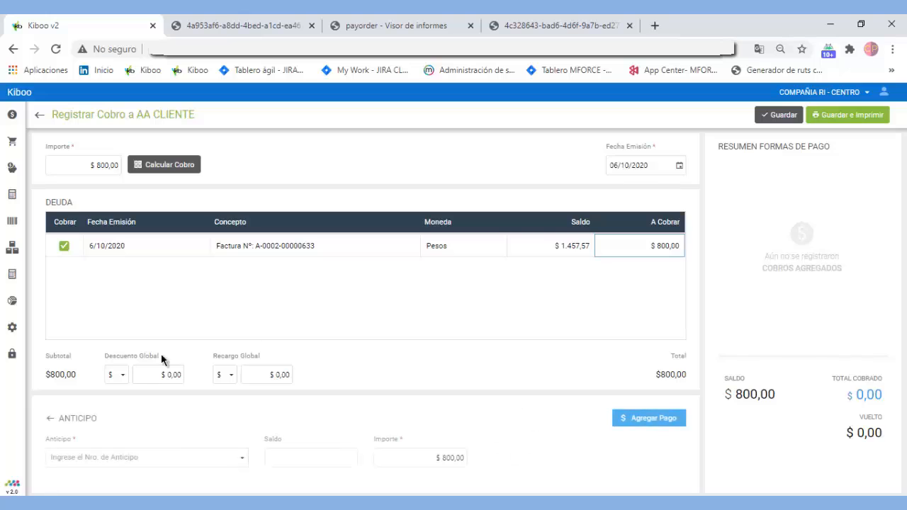
pyautogui.click(242, 459)
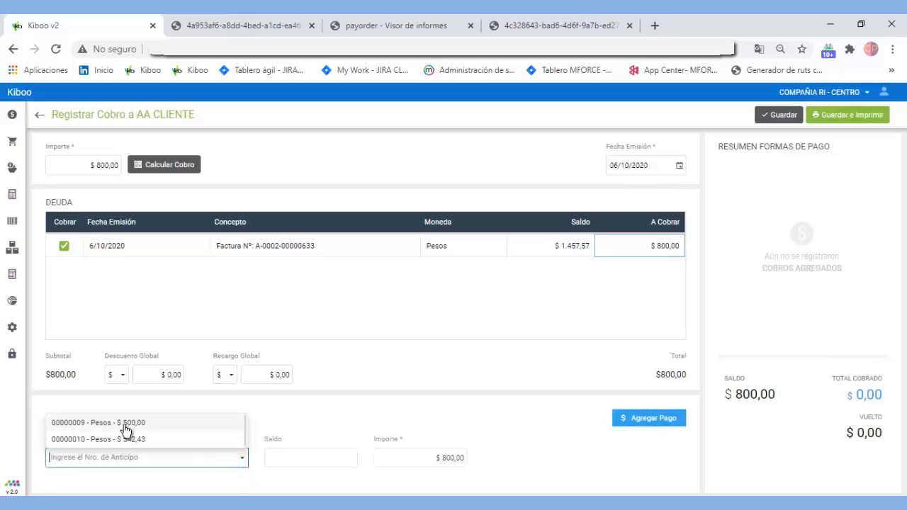
pyautogui.click(125, 438)
pyautogui.click(648, 418)
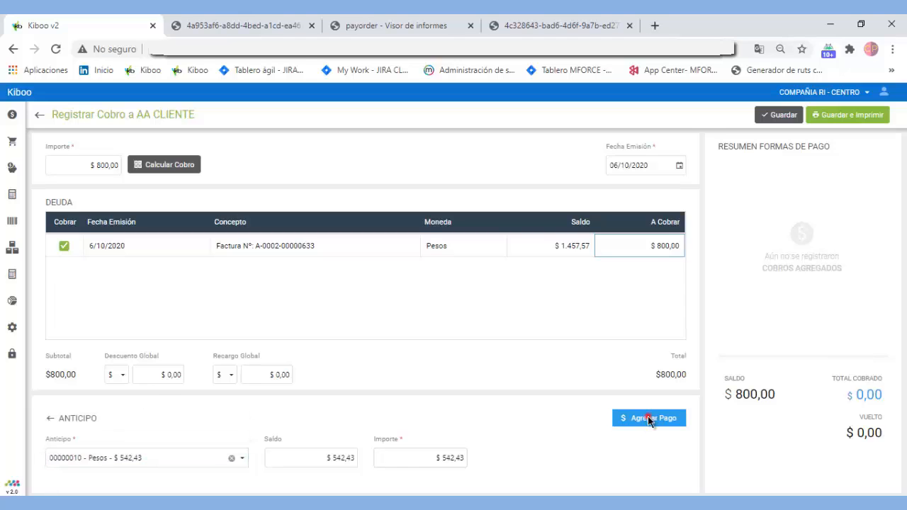
pyautogui.click(78, 448)
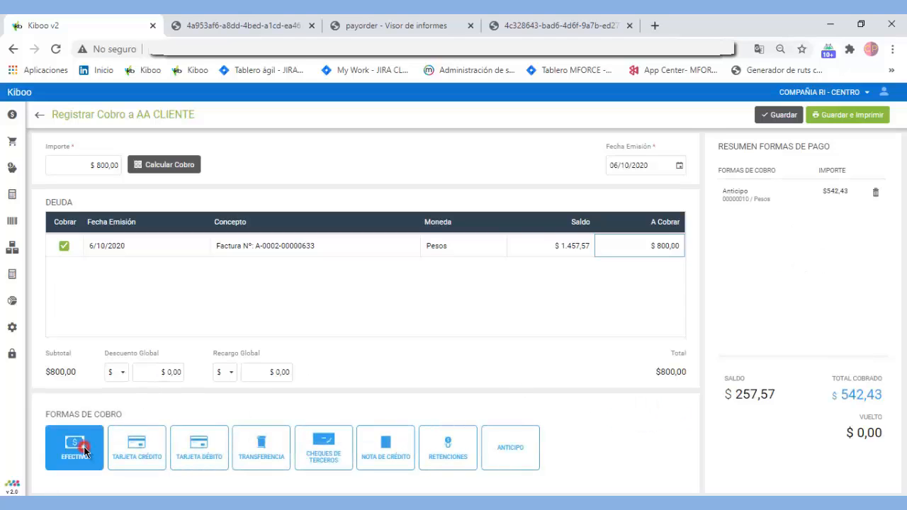
pyautogui.click(648, 419)
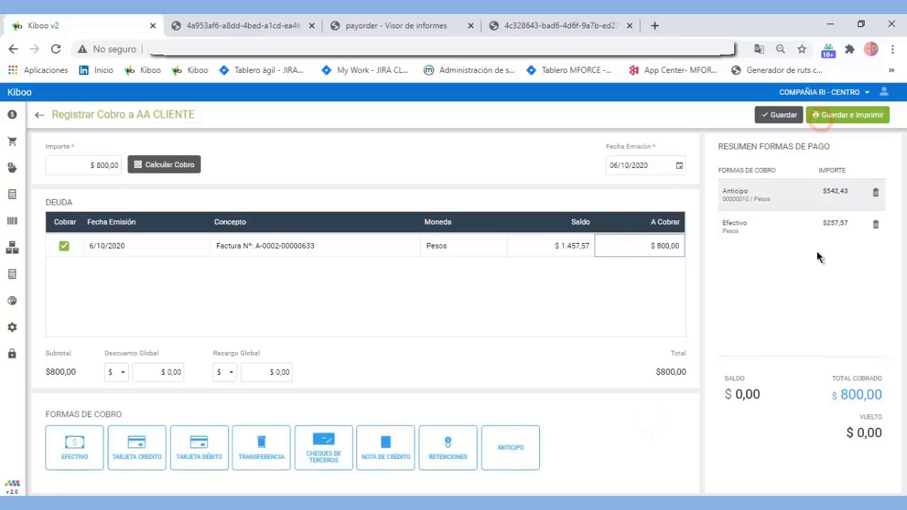
# Save and print the collection, review the payment methods on the receipt and return to Kiboo.
pyautogui.click(845, 116)
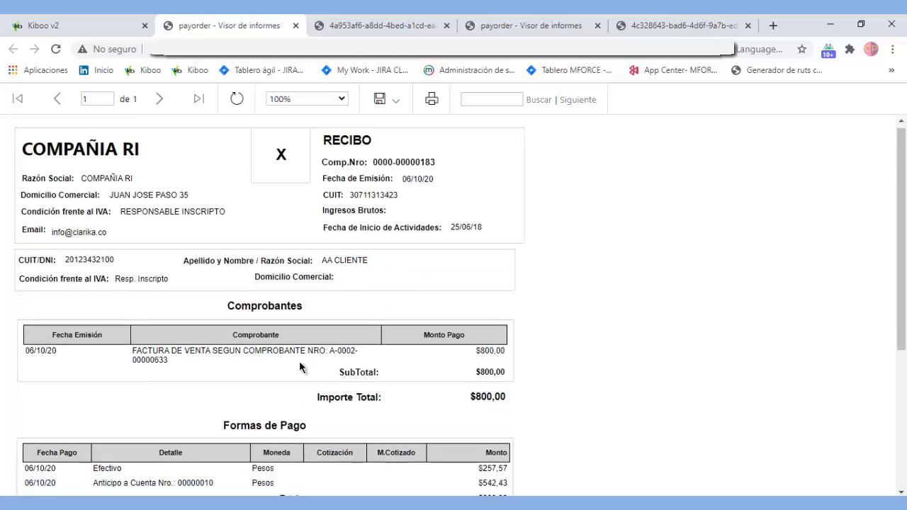
pyautogui.scroll(-3, 300, 367)
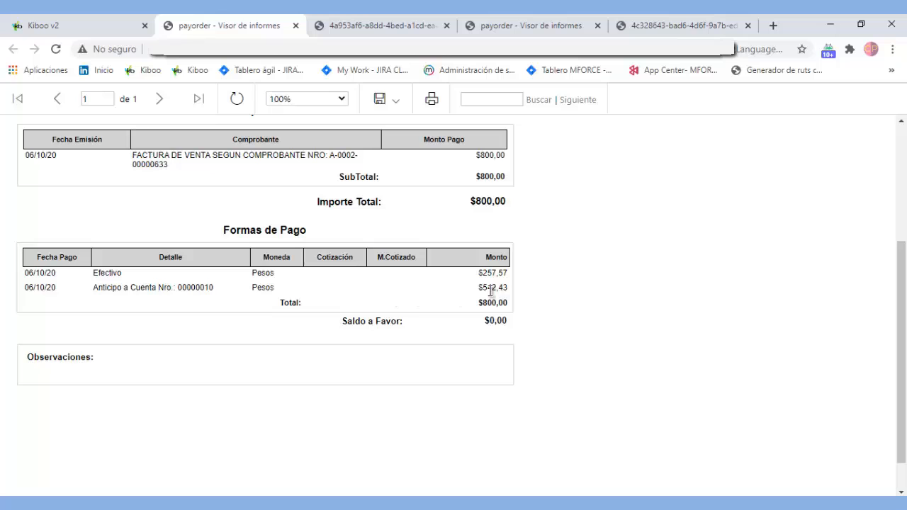
pyautogui.click(42, 25)
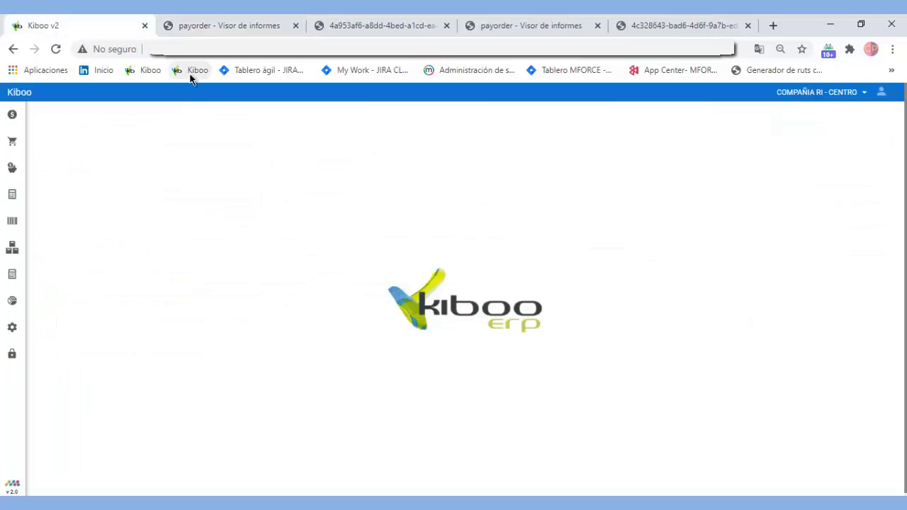